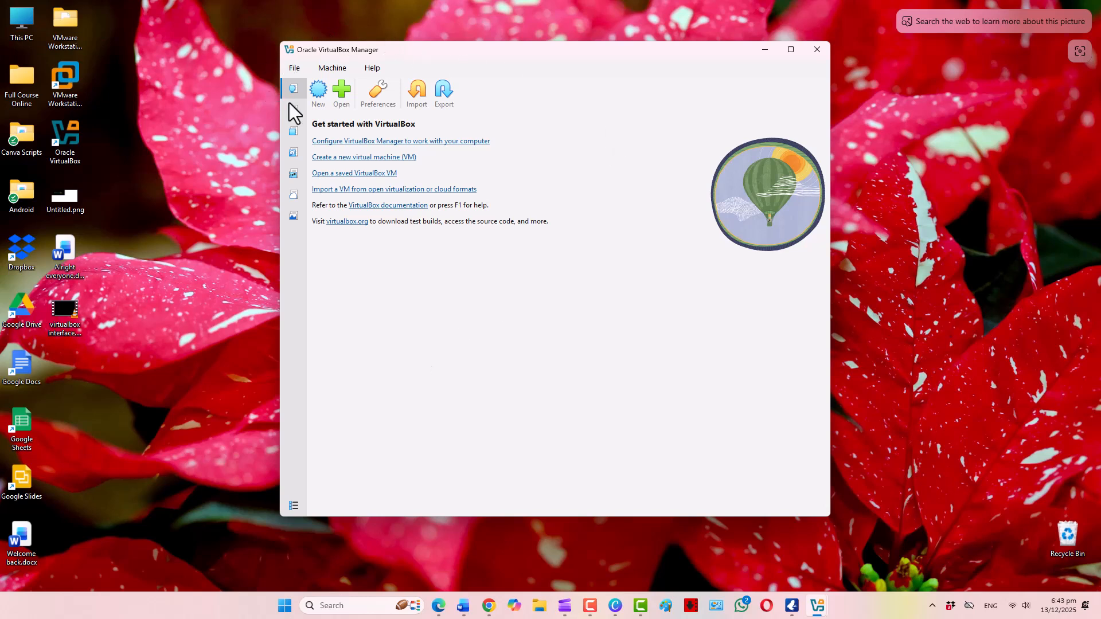
left_click(295, 70)
left_click(331, 71)
left_click(373, 70)
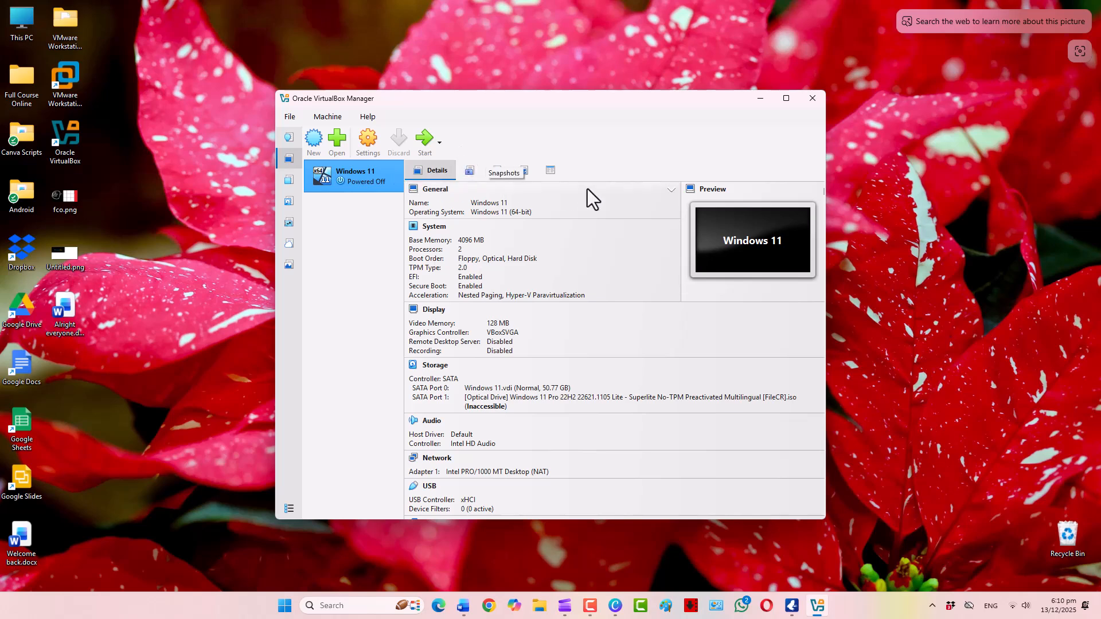
Enlarge and reposition the VirtualBox Manager window and maximize it.
left_click_drag(444, 520, 450, 565)
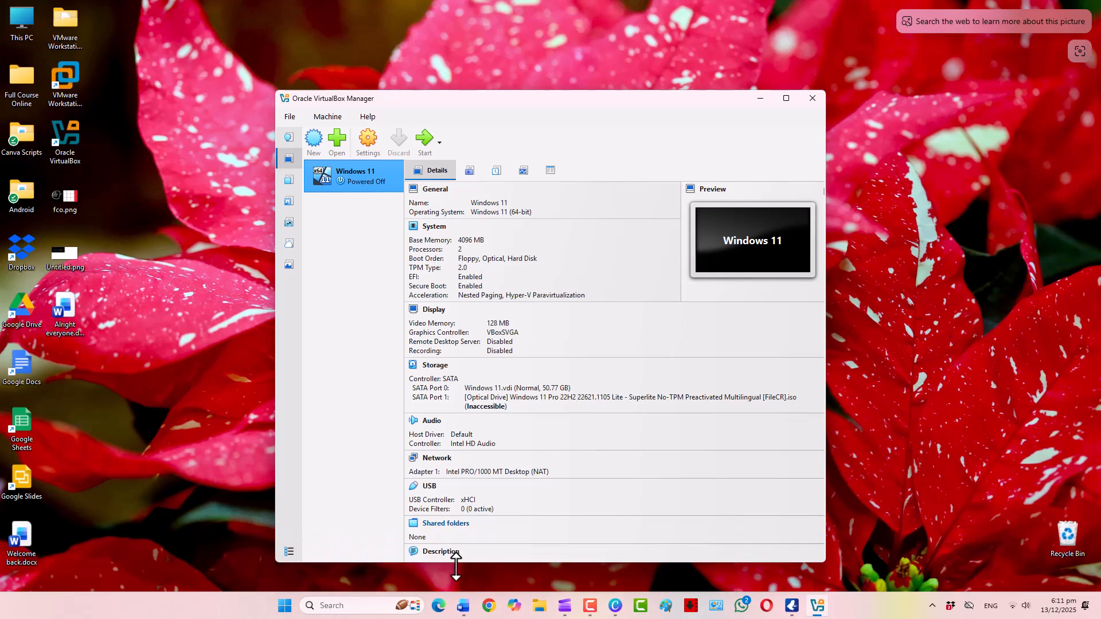
left_click_drag(640, 105, 639, 53)
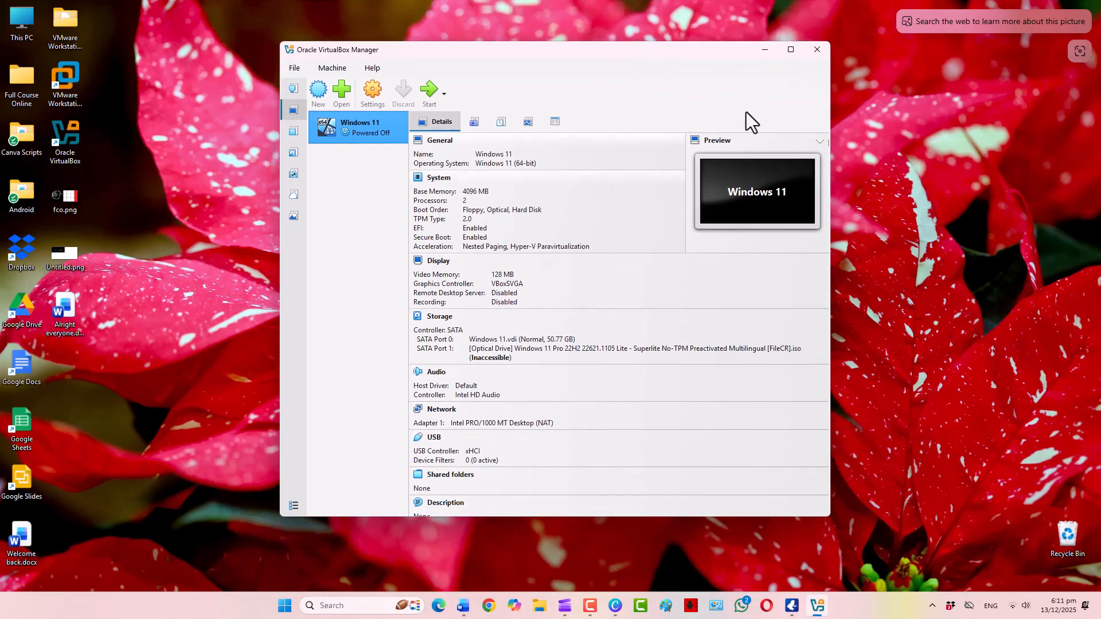
left_click(791, 49)
View the Import Virtual Appliance dialog, including its Settings section, and close it without importing anything.
left_click(14, 23)
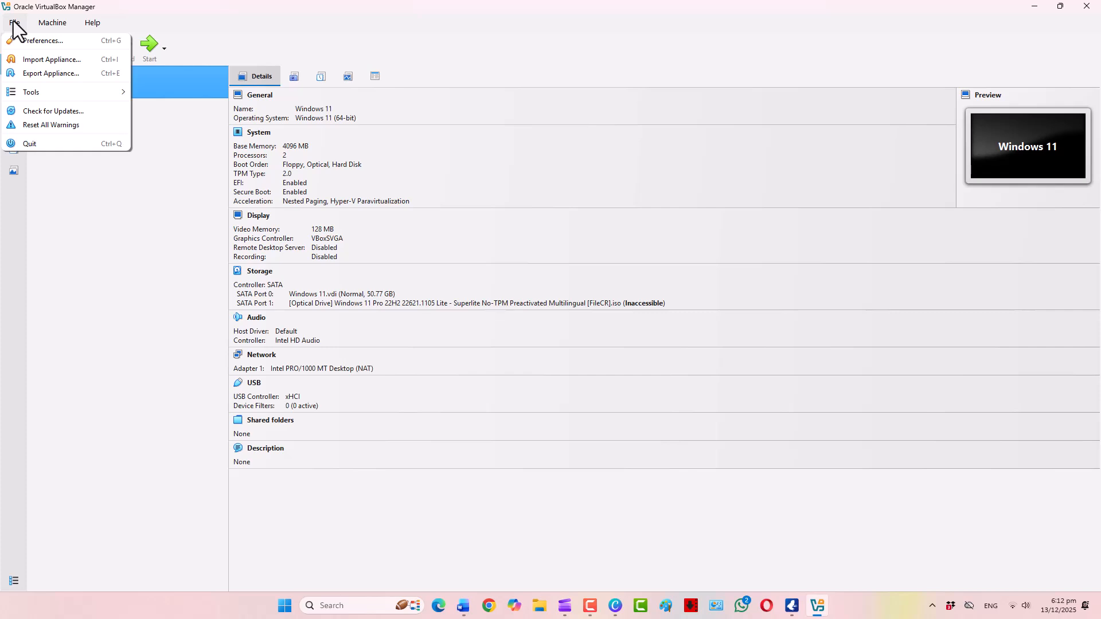
left_click(76, 61)
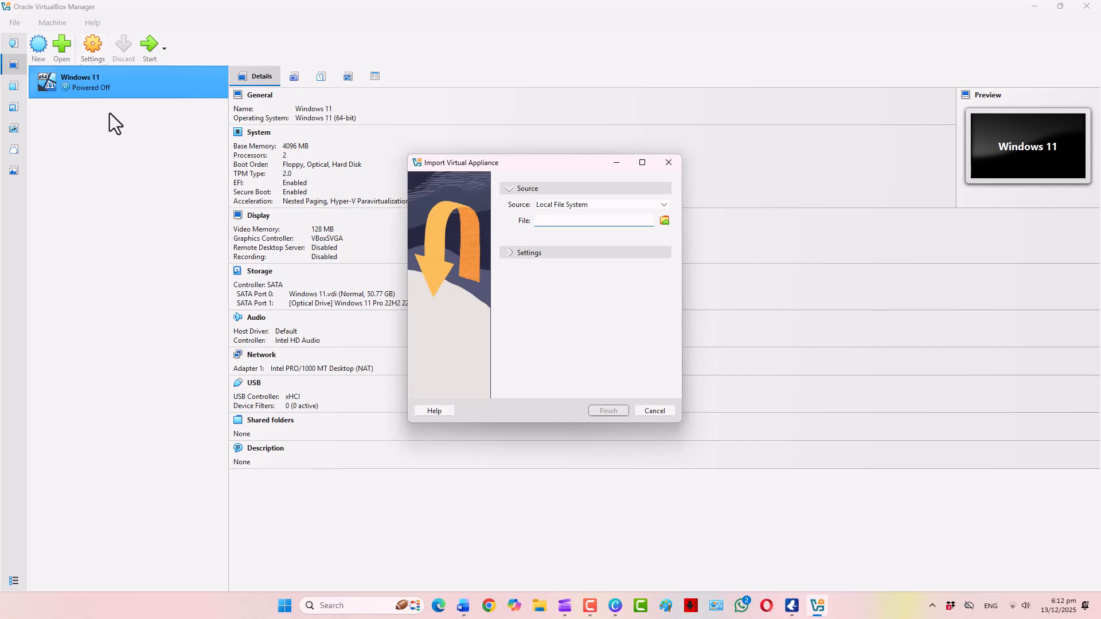
left_click(511, 253)
left_click(707, 407)
View the VirtualBox preferences and close them without making changes.
left_click(24, 26)
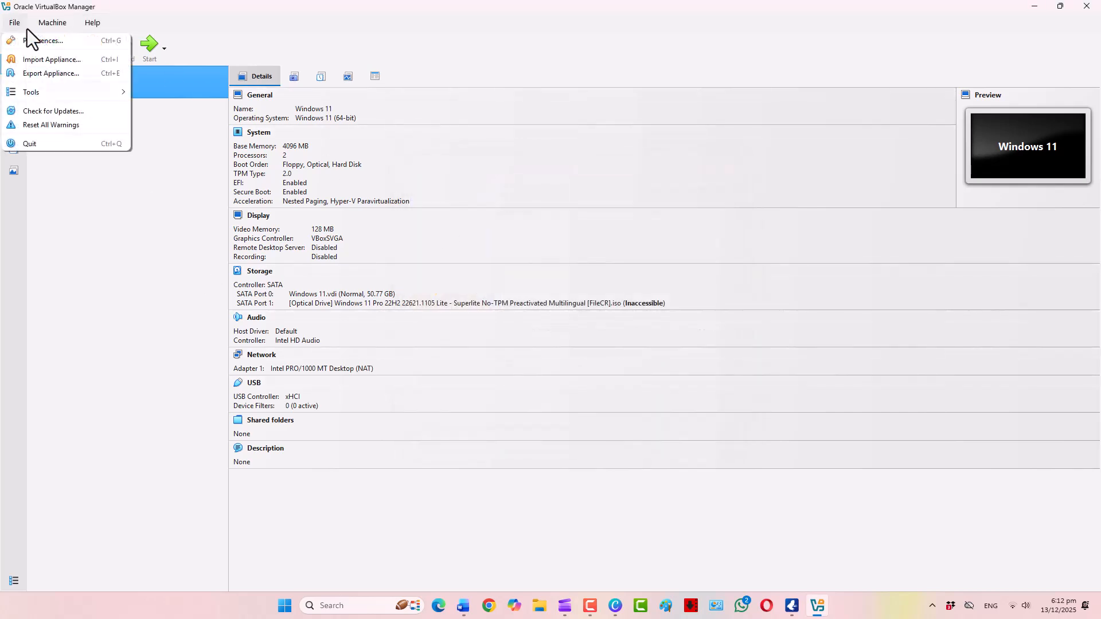
left_click(27, 38)
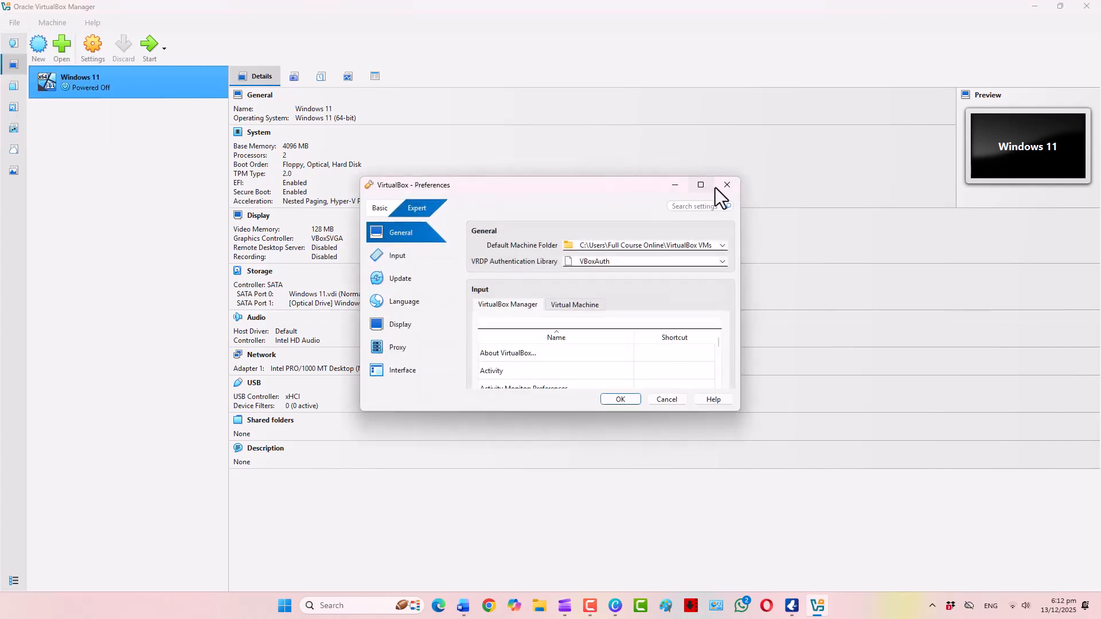
left_click(726, 185)
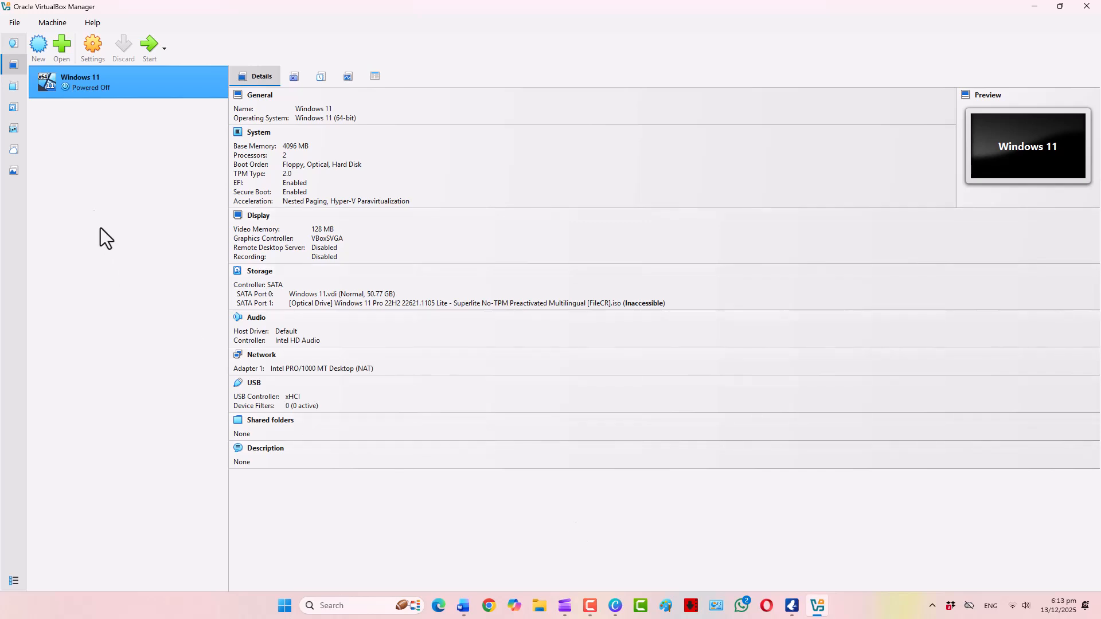
left_click(53, 23)
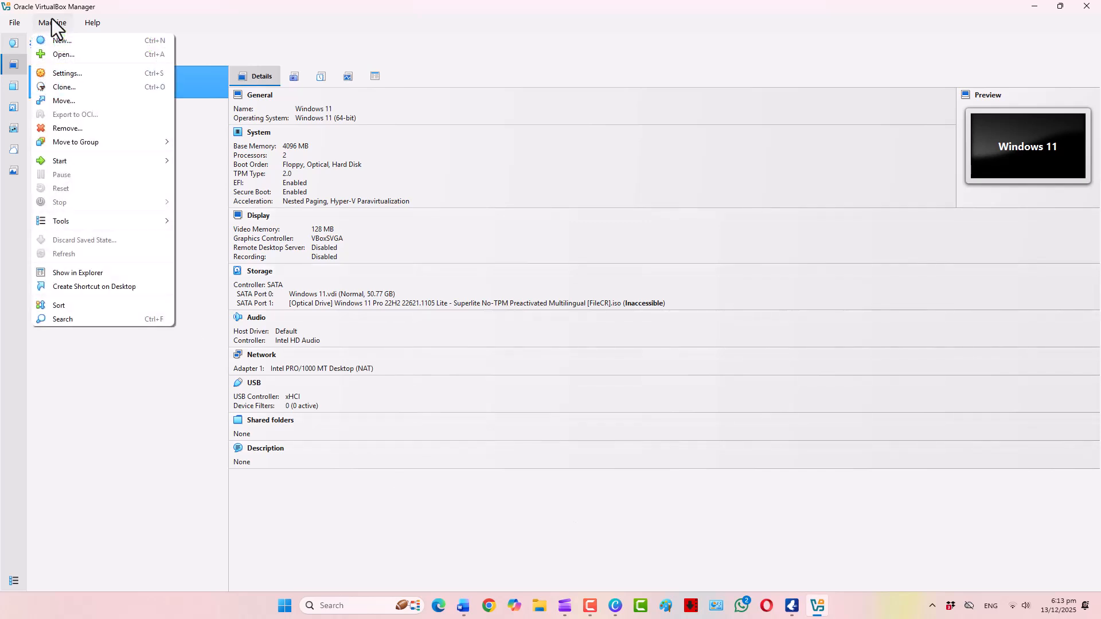
left_click(167, 414)
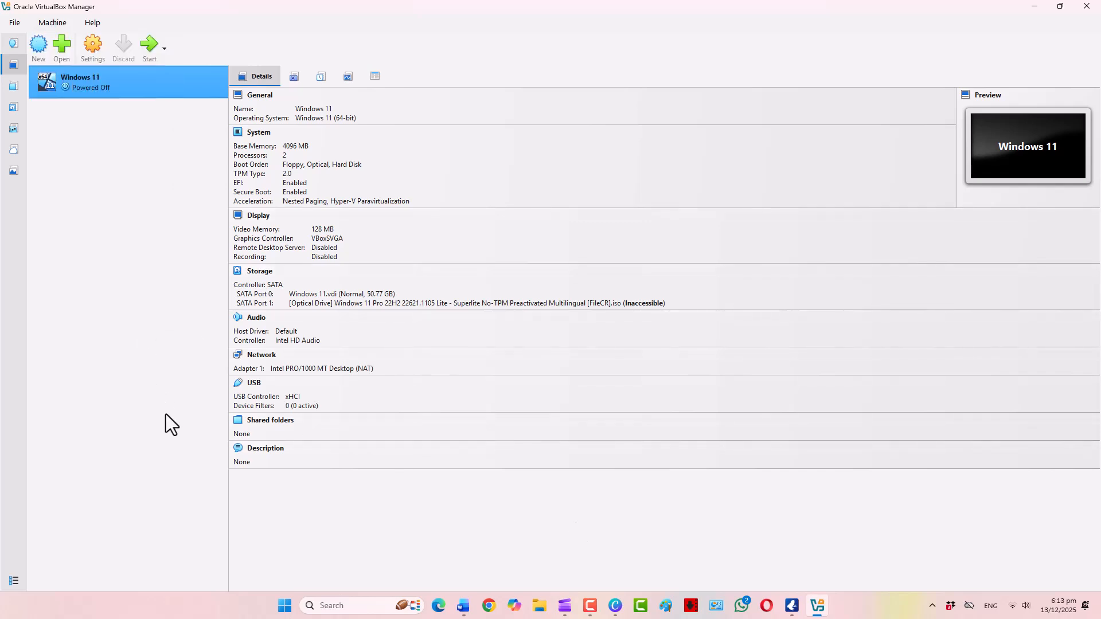
left_click(56, 26)
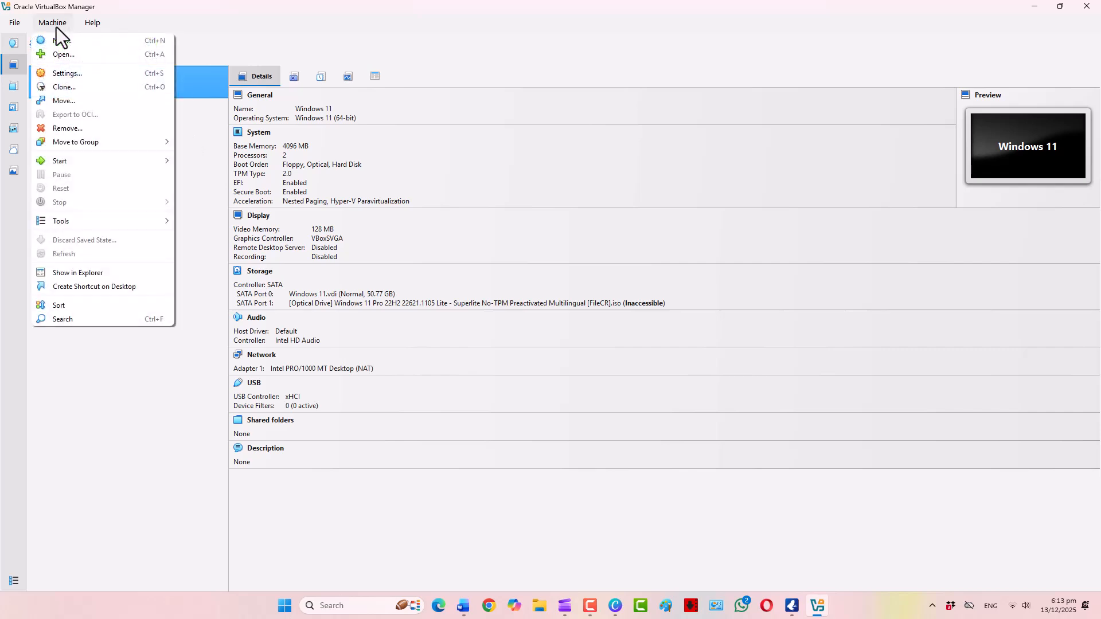
View the About VirtualBox version information and close it.
left_click(92, 24)
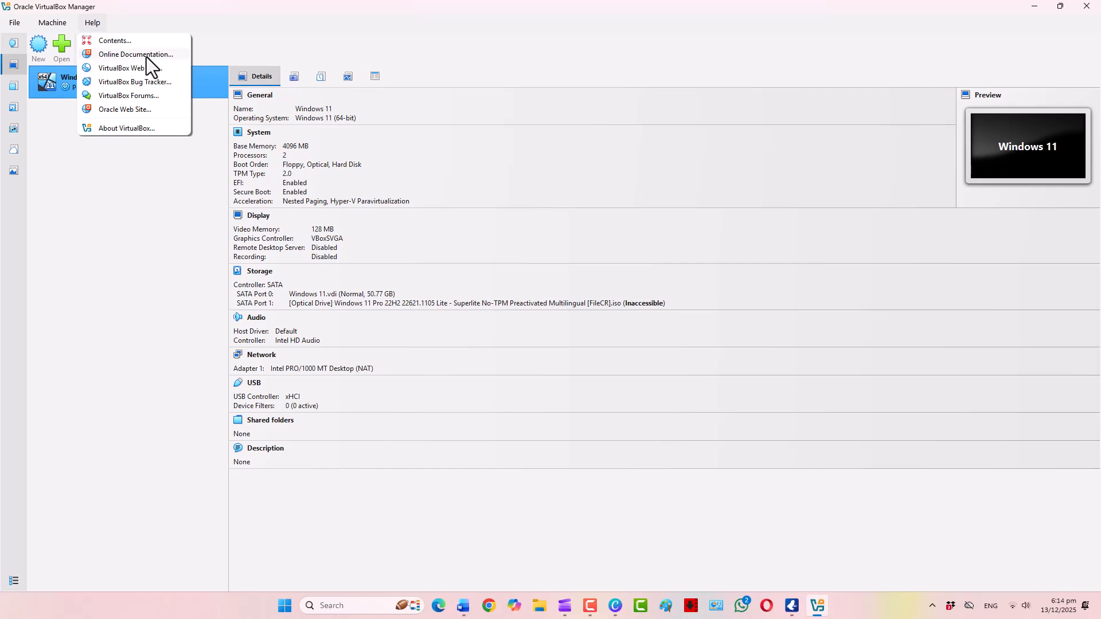
left_click(140, 130)
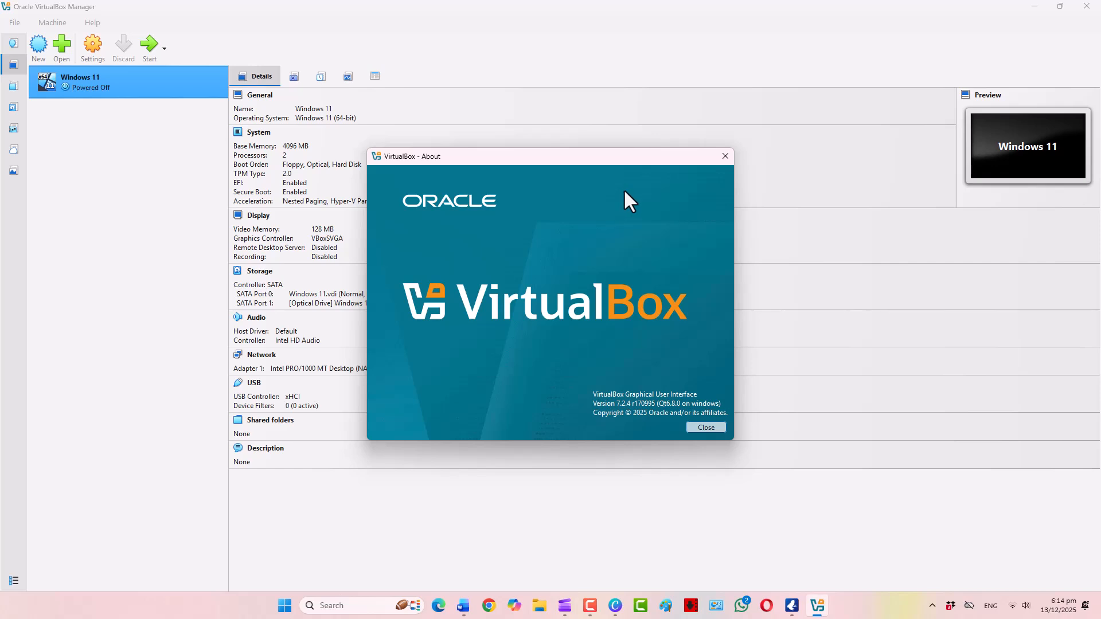
left_click(709, 429)
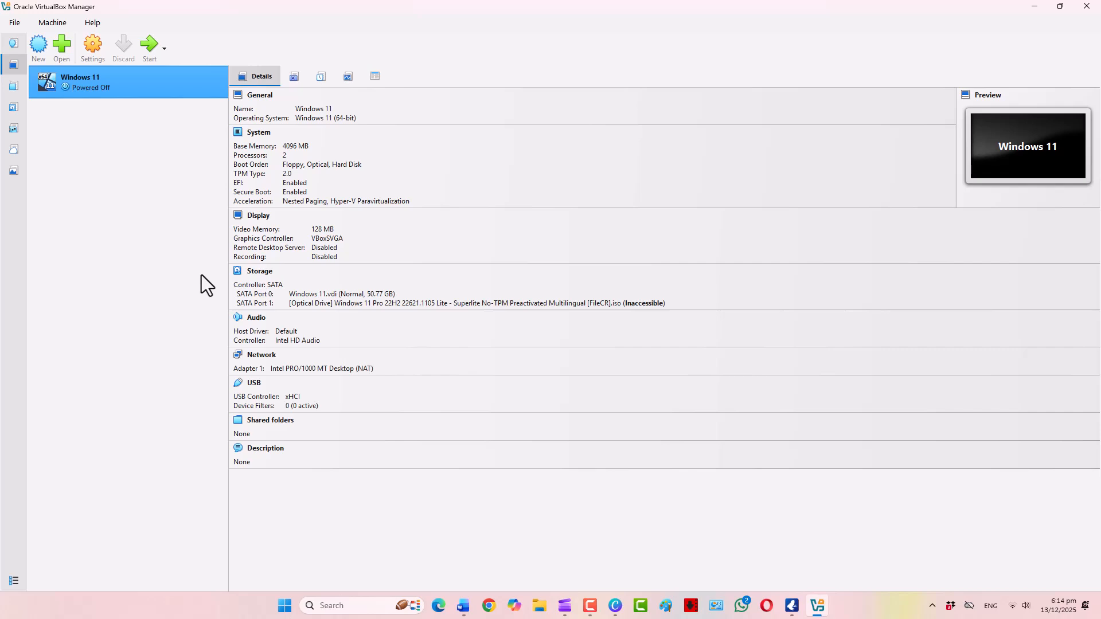
View the New Virtual Machine wizard and the virtual machine file selection dialog, cancelling both.
left_click(40, 48)
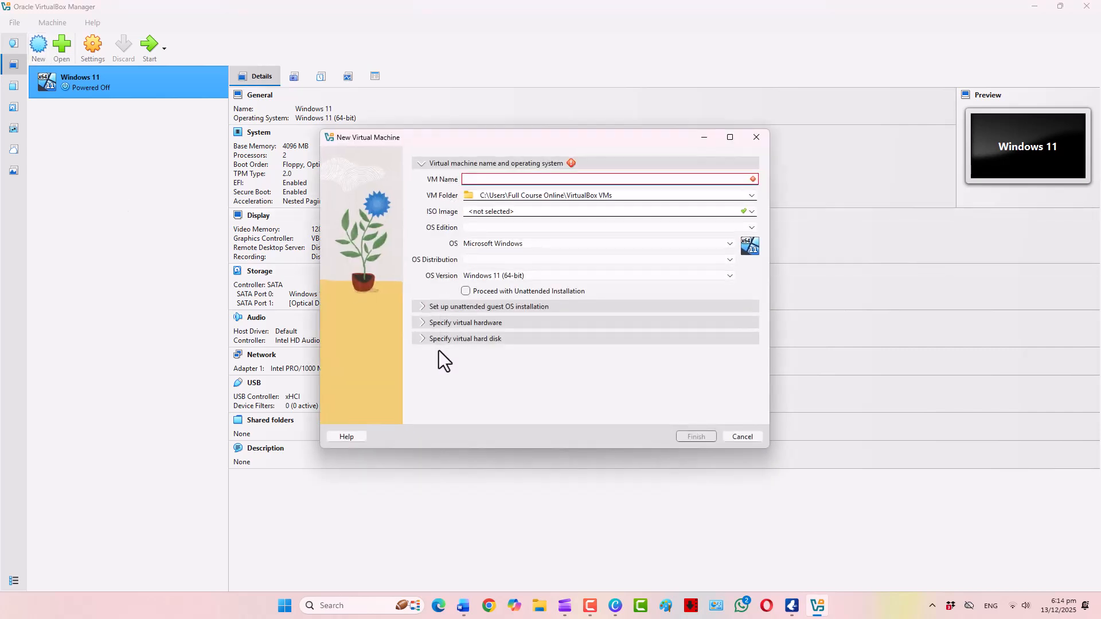
left_click(748, 436)
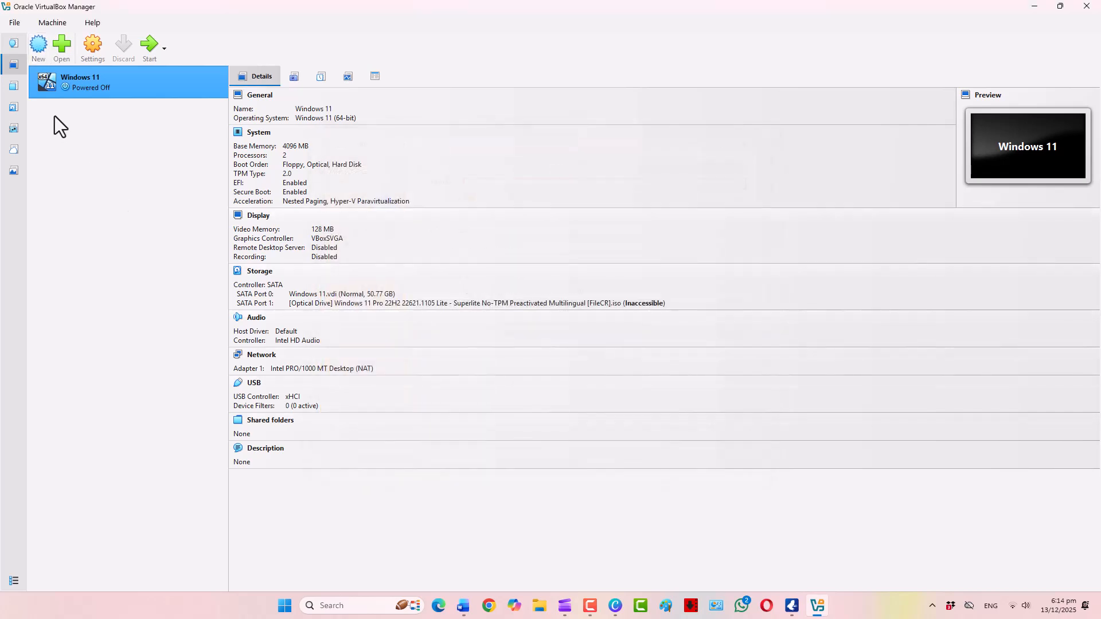
left_click(62, 52)
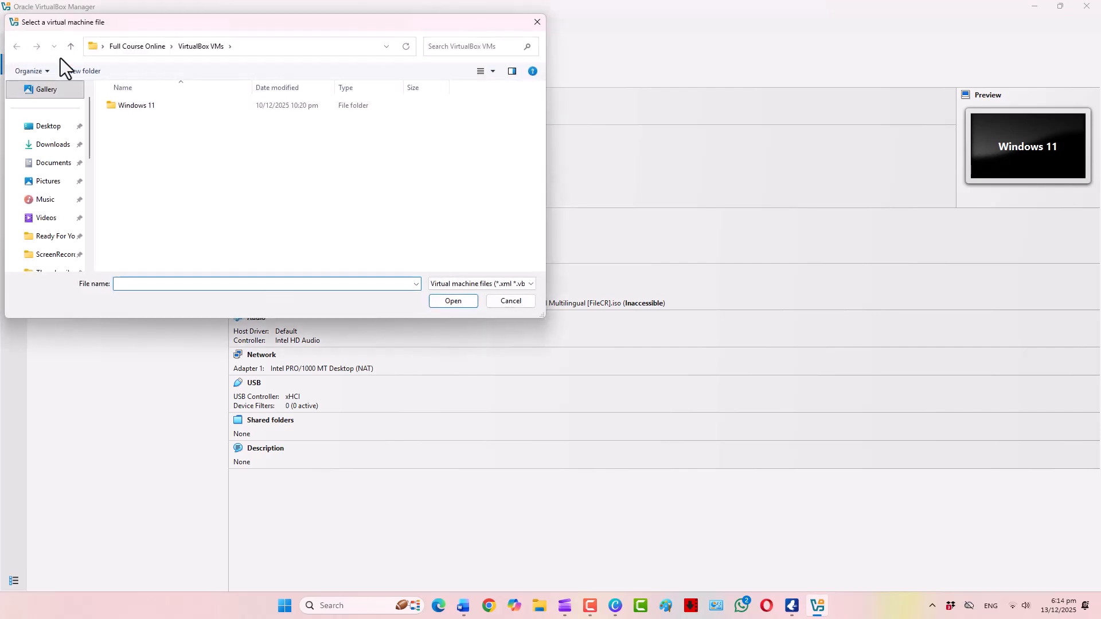
left_click(521, 290)
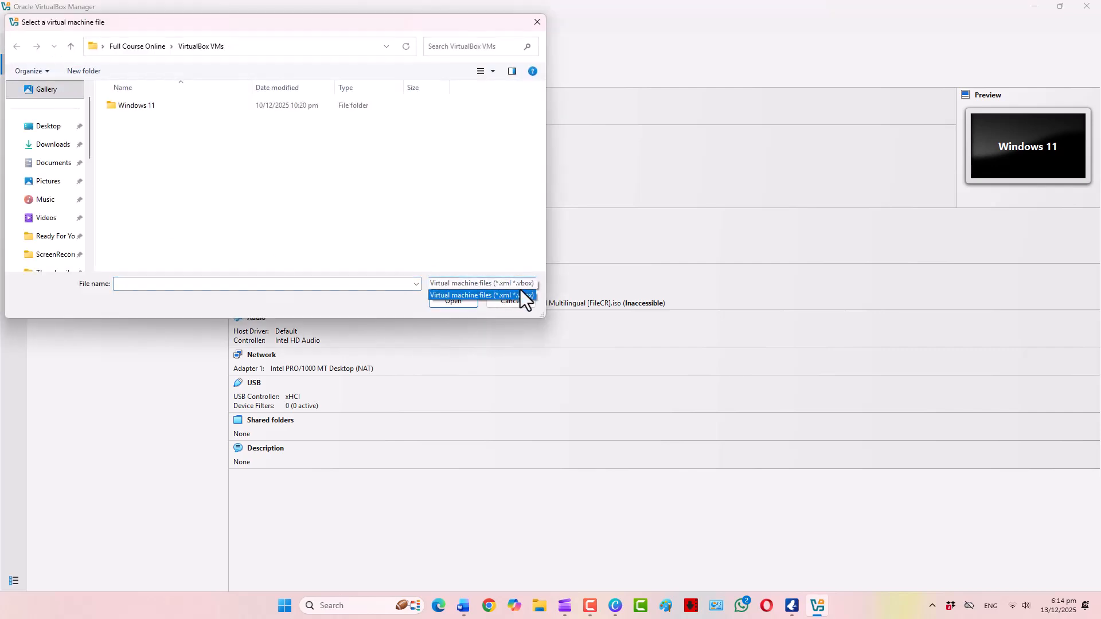
left_click(376, 277)
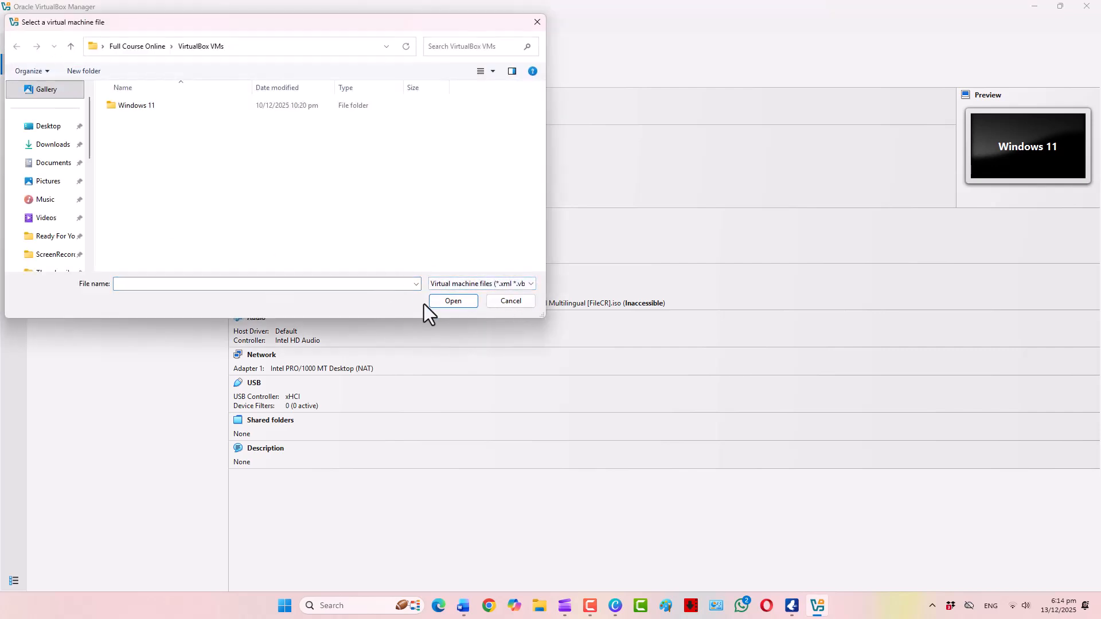
left_click(499, 304)
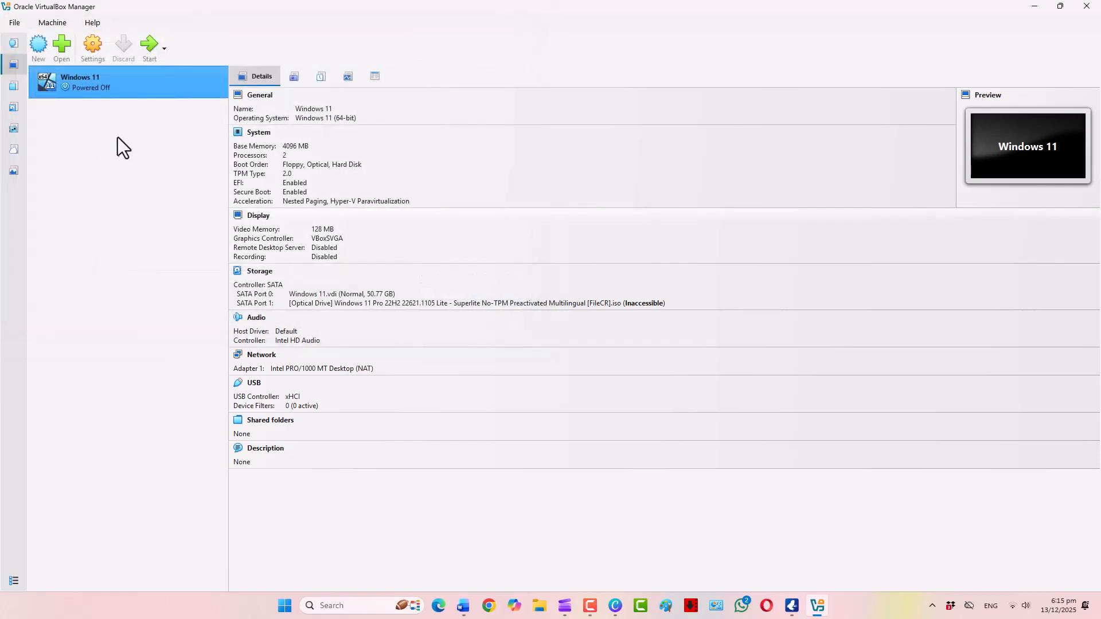
View the setting categories of the Windows 11 virtual machine and cancel without changes.
left_click(95, 64)
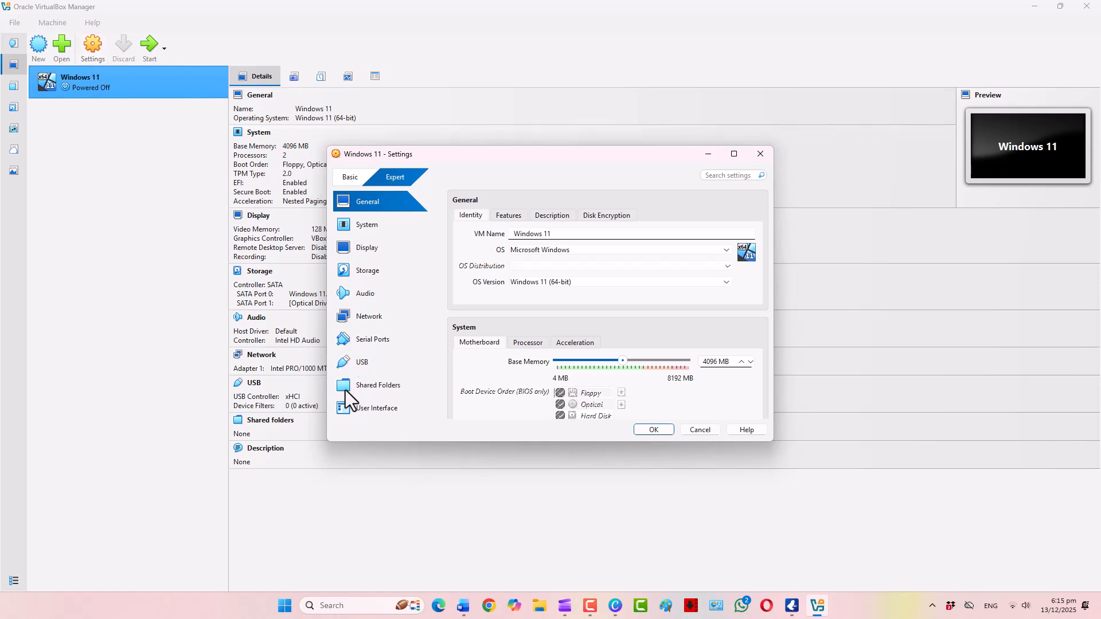
left_click(704, 430)
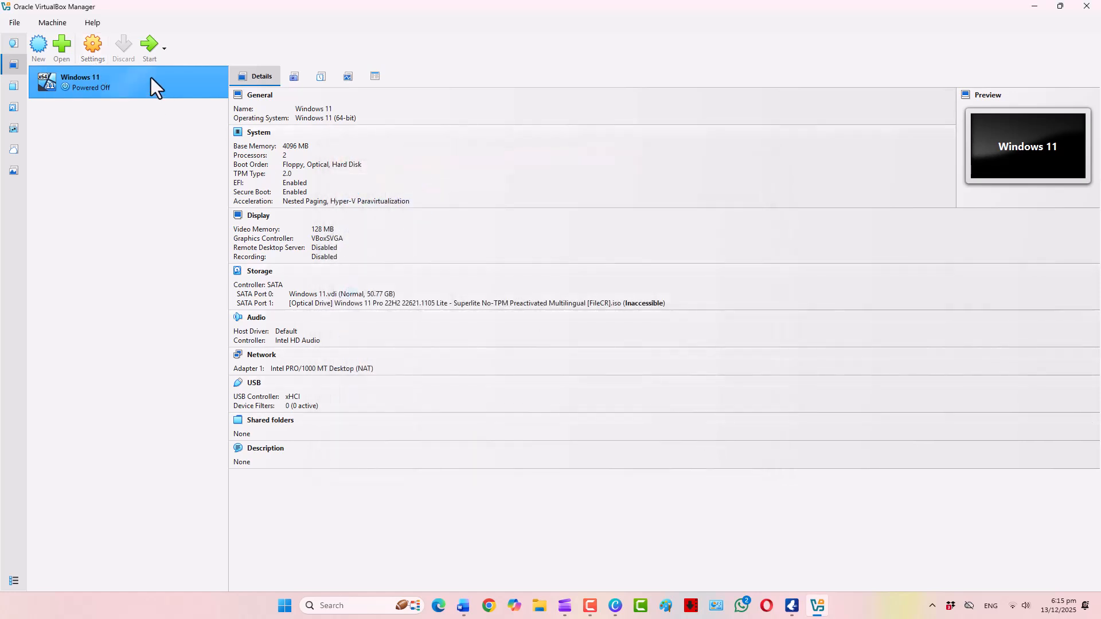
Start the Windows 11 virtual machine and close it with the Power off the machine option.
left_click(152, 48)
left_click(835, 79)
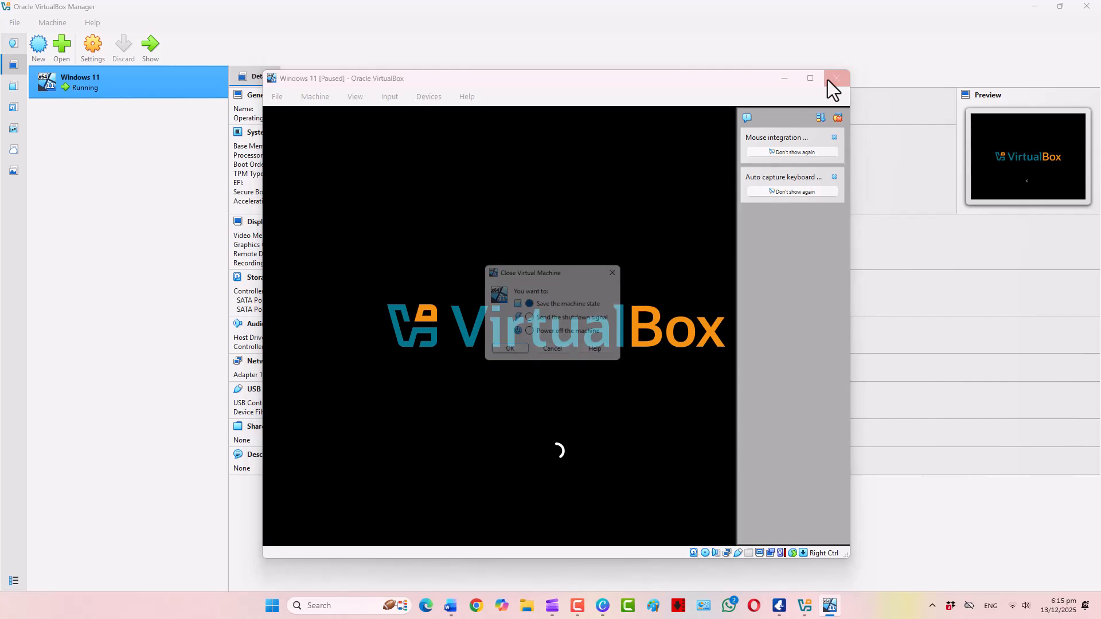
left_click(531, 335)
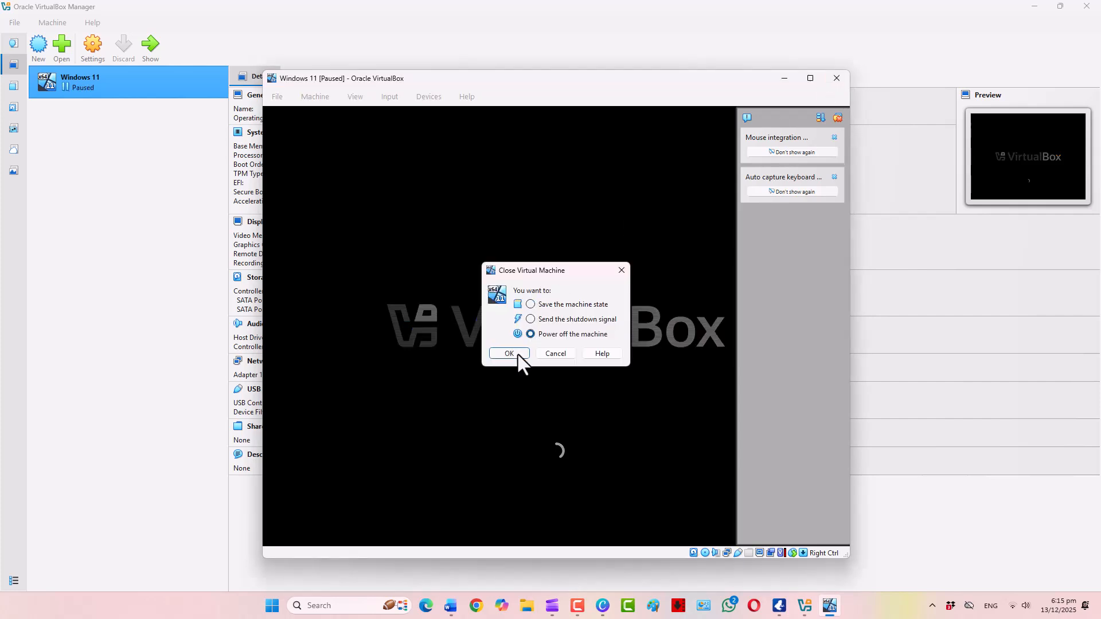
left_click(519, 355)
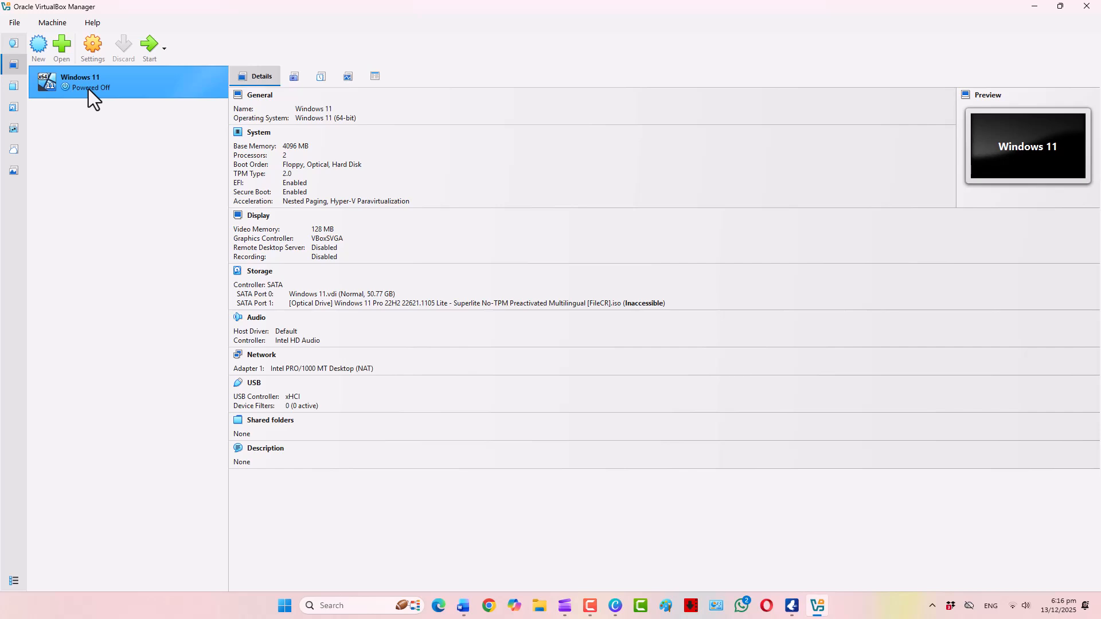
right_click(89, 89)
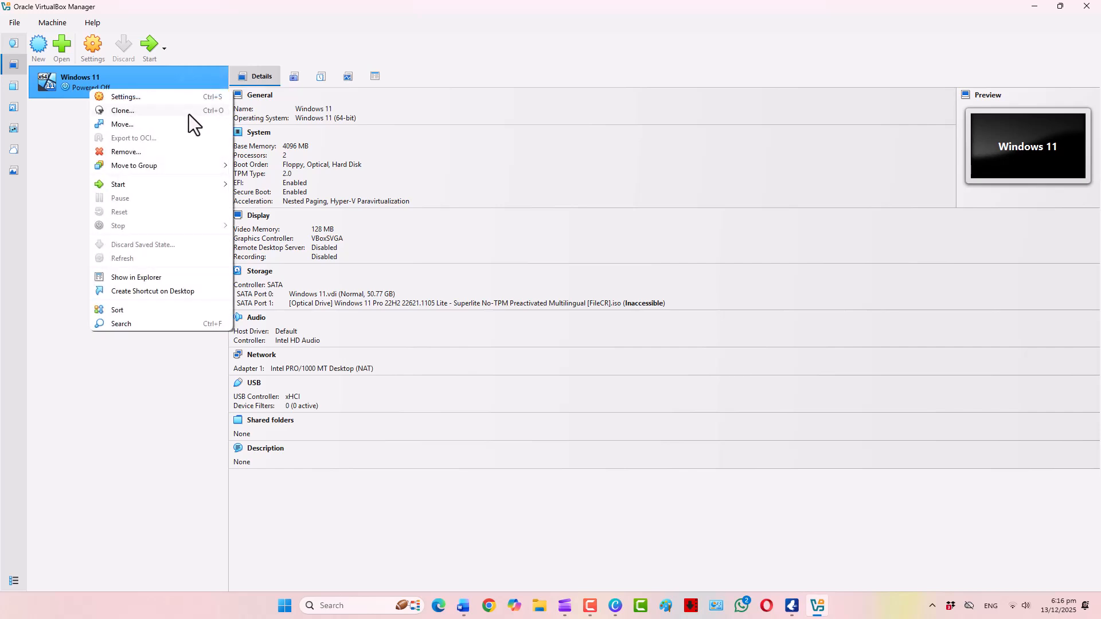
mouse_move(184, 166)
left_click(127, 83)
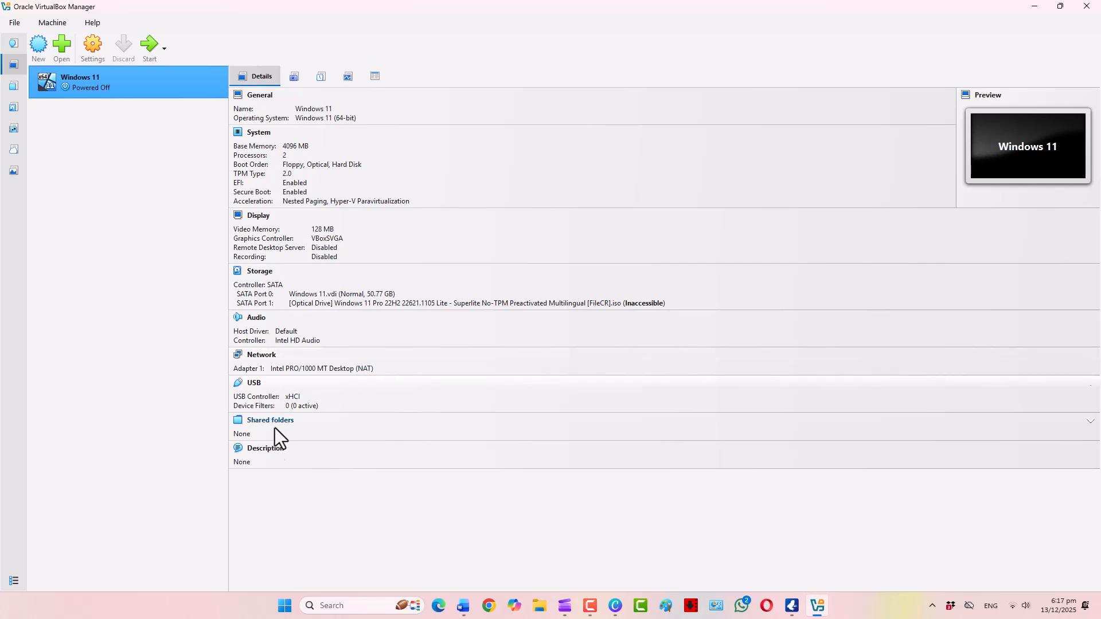
View the Windows 11 machine's snapshots and its VBox.log, and return to the machine details.
left_click(288, 84)
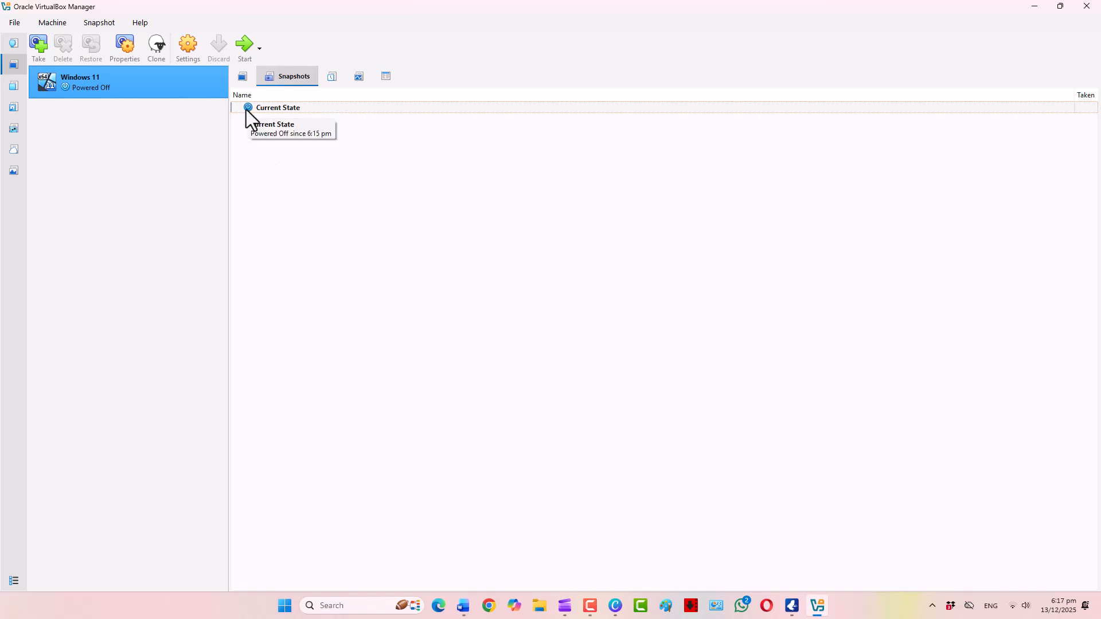
left_click(332, 82)
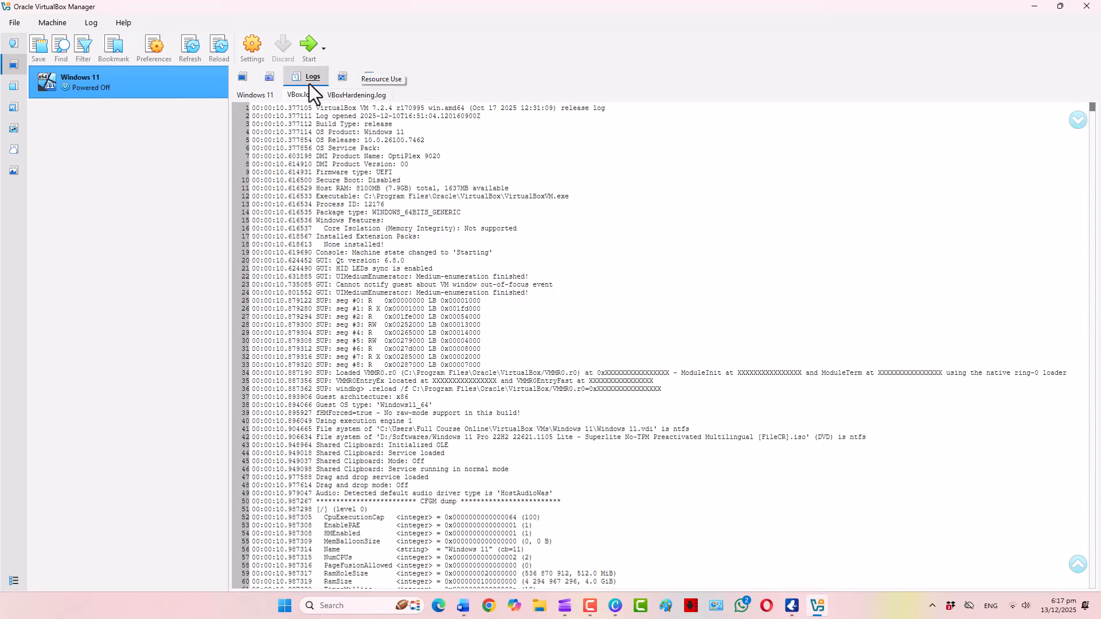
left_click(321, 412)
scroll(324, 412, "down", 7)
scroll(324, 412, "up", 7)
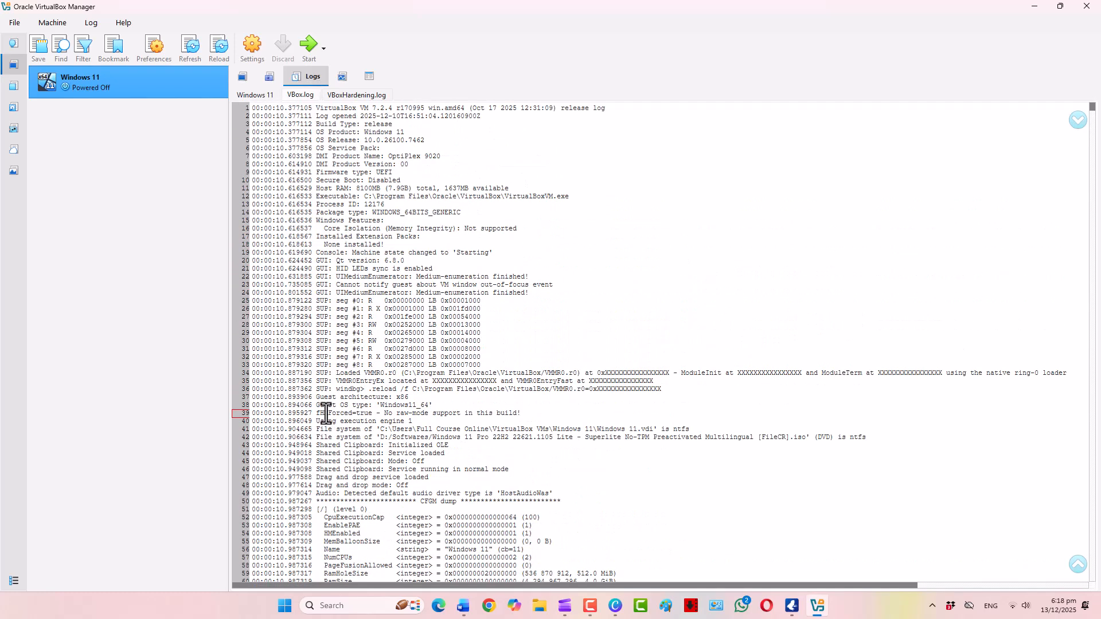
left_click(242, 79)
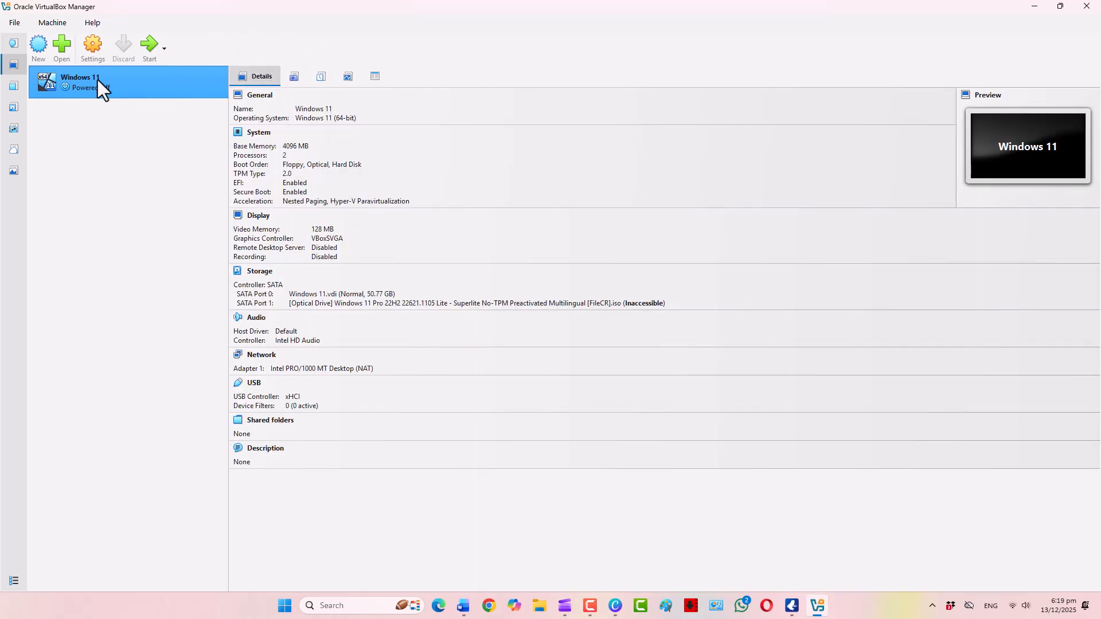
Open the Windows 11 machine's settings, making the settings window taller and moving it higher on the screen.
left_click(93, 46)
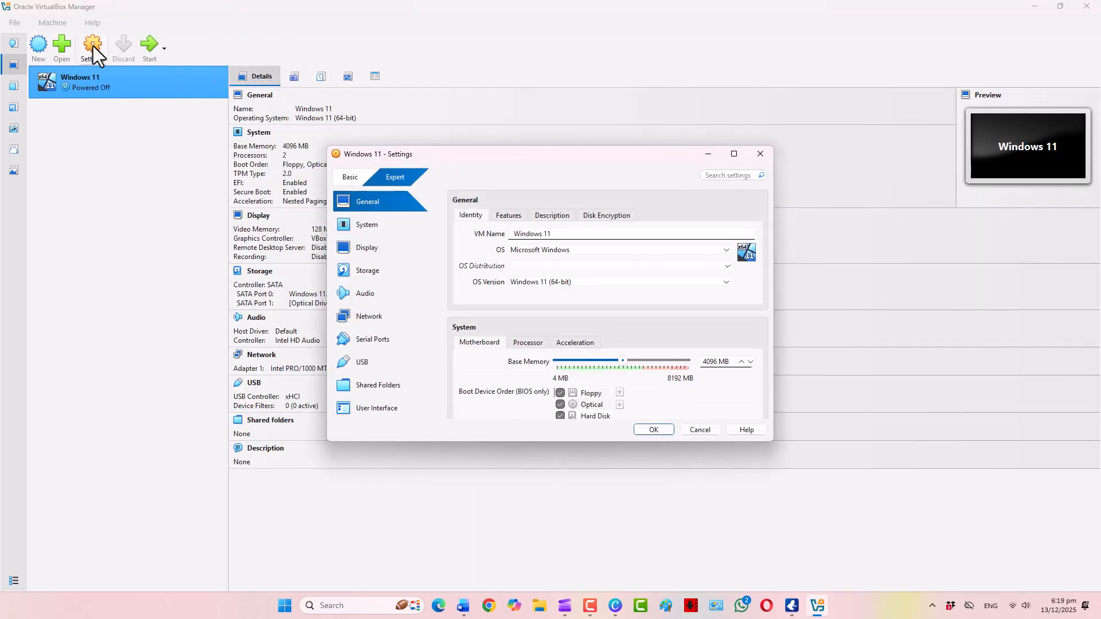
left_click_drag(536, 444, 538, 519)
left_click_drag(552, 150, 549, 82)
left_click_drag(538, 451, 505, 366)
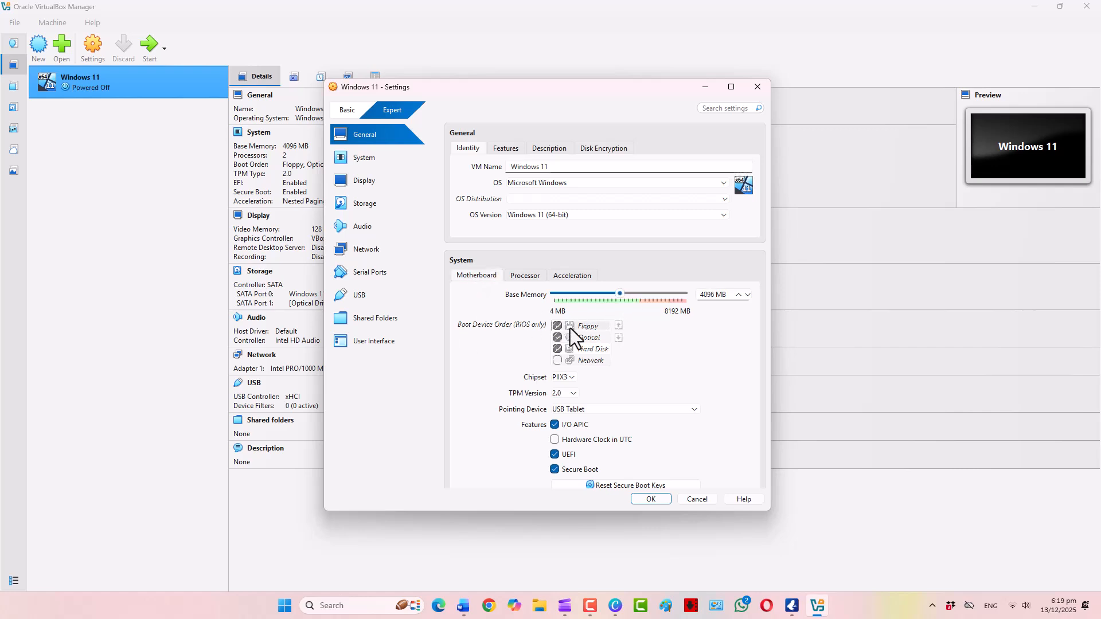
Switch the UEFI feature off and back on in the motherboard settings.
left_click(555, 456)
left_click(556, 455)
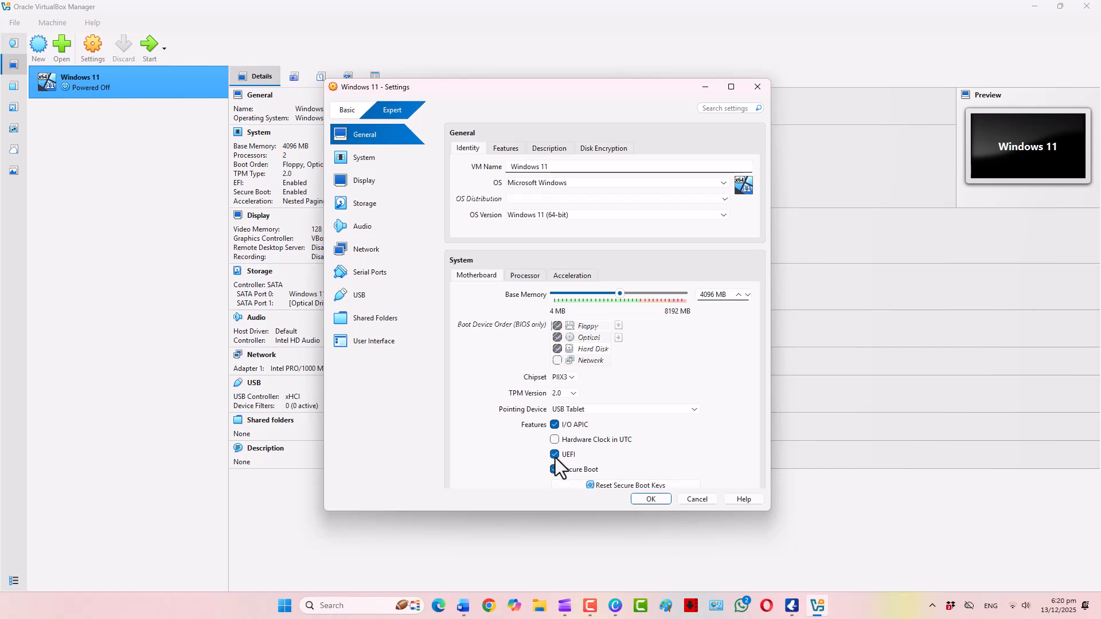
Examine the processor settings of the Windows 11 machine, including the number of CPUs and processing cap.
left_click(521, 278)
left_click(570, 213)
left_click(573, 210)
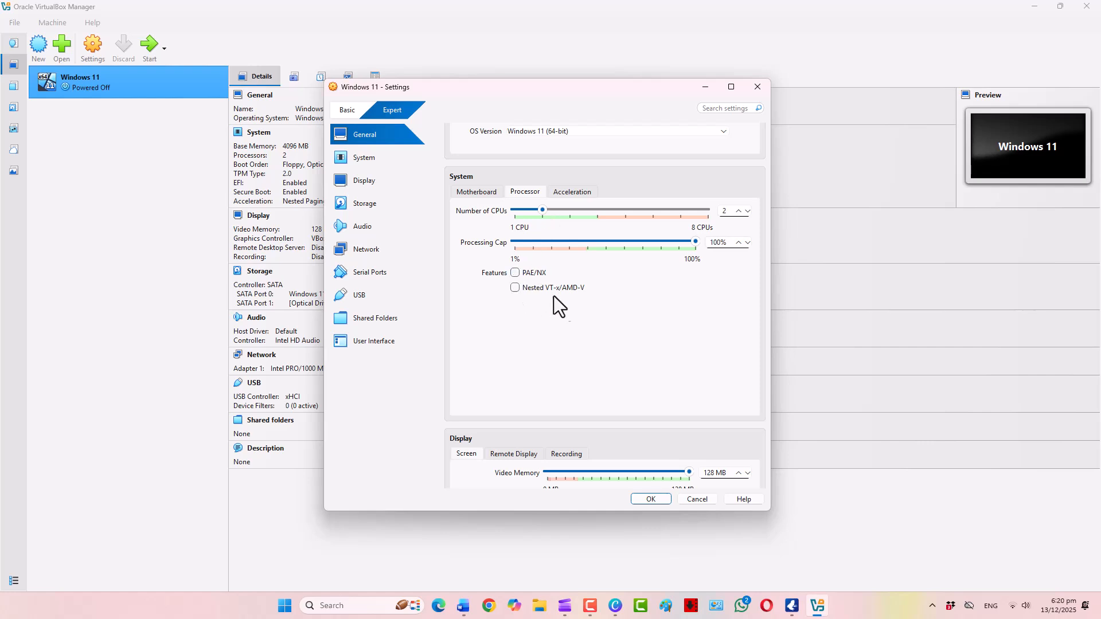
Examine the display settings, including the graphics controller choices, and the storage devices on the SATA controller.
scroll(581, 310, "down", 5)
scroll(566, 278, "down", 1)
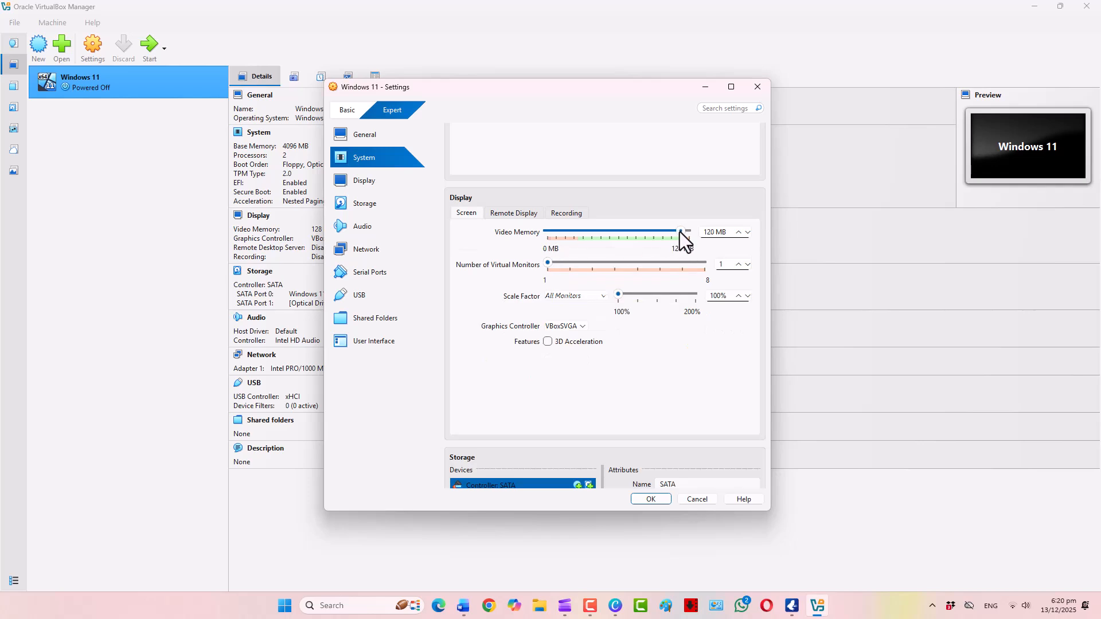
left_click(583, 326)
left_click(584, 325)
scroll(587, 460, "down", 5)
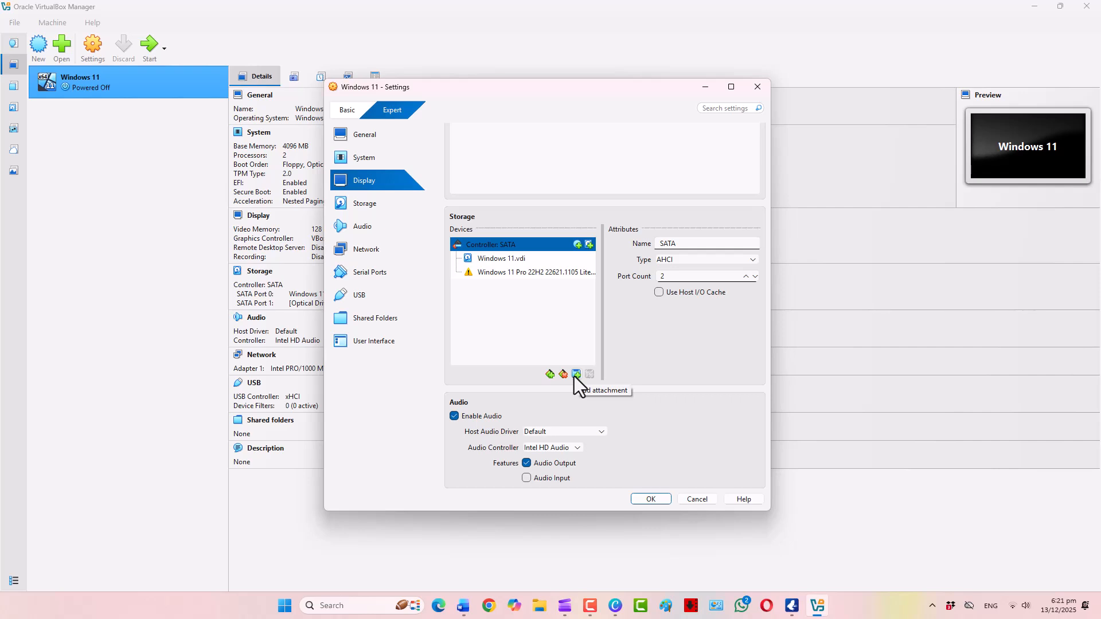
scroll(511, 356, "down", 1)
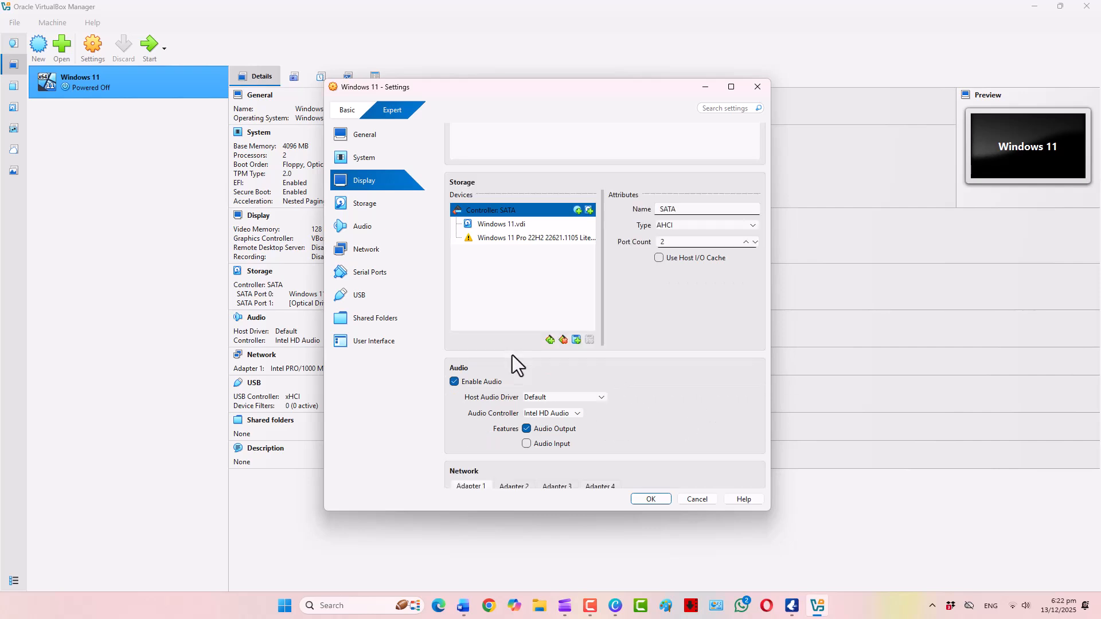
Switch the Windows 11 machine's audio off and back on in the audio settings.
scroll(512, 355, "down", 4)
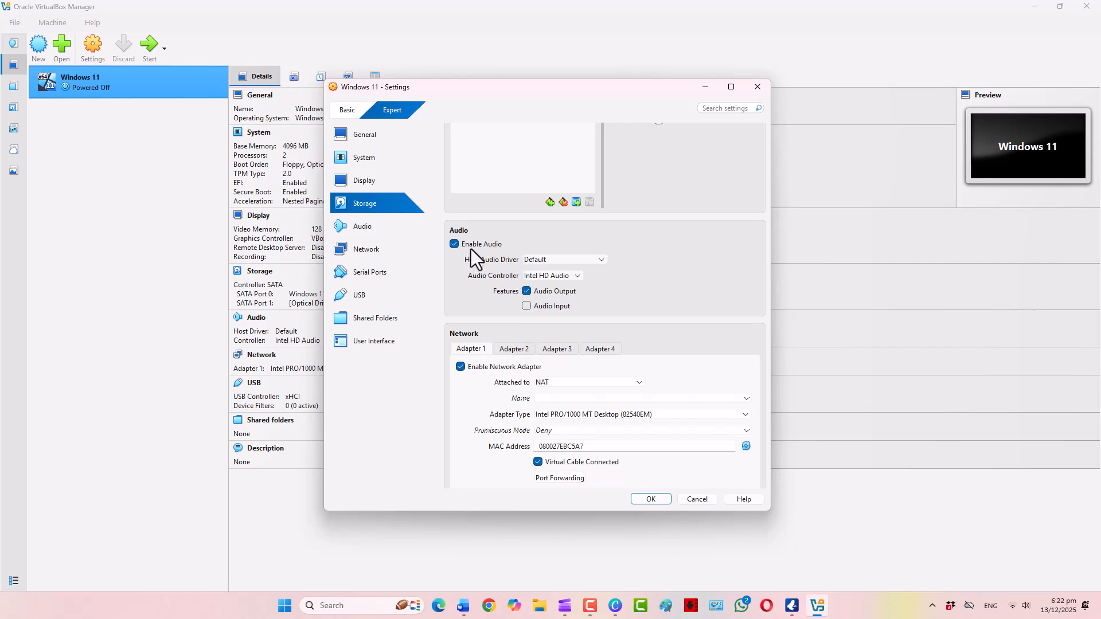
left_click(455, 245)
left_click(456, 244)
View the available attachment types for network Adapter 1, keeping NAT selected.
scroll(457, 436, "down", 3)
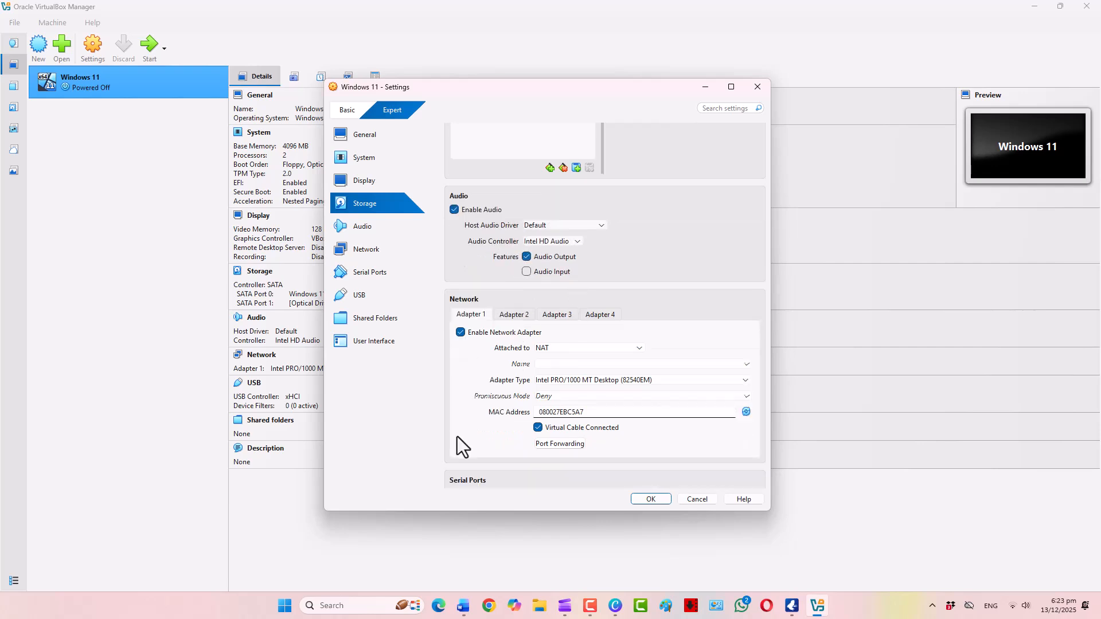
left_click(641, 280)
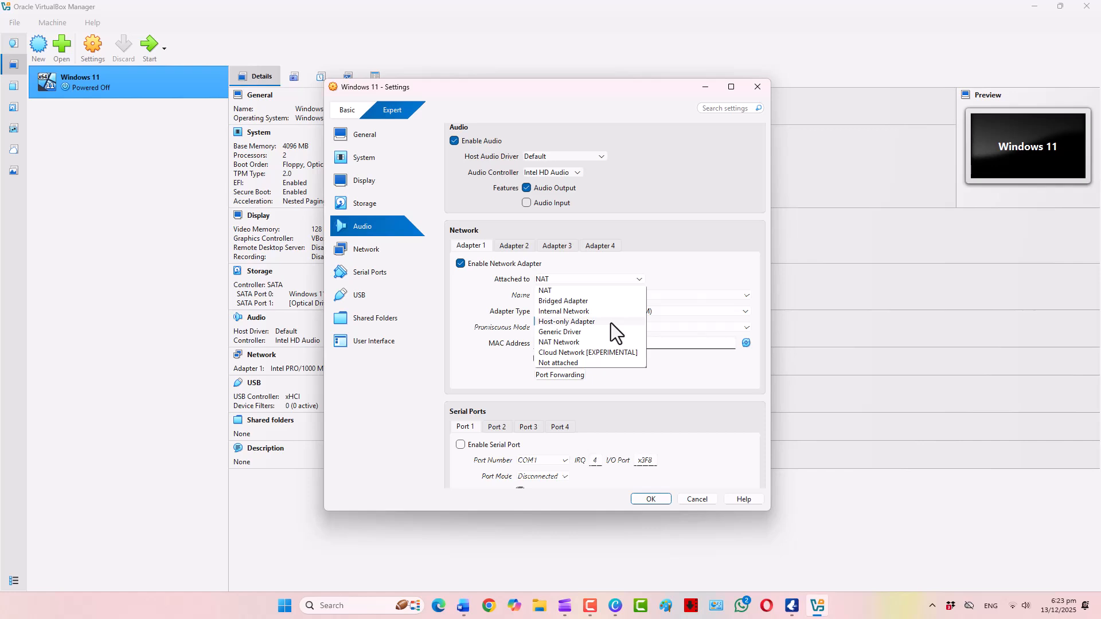
left_click(501, 359)
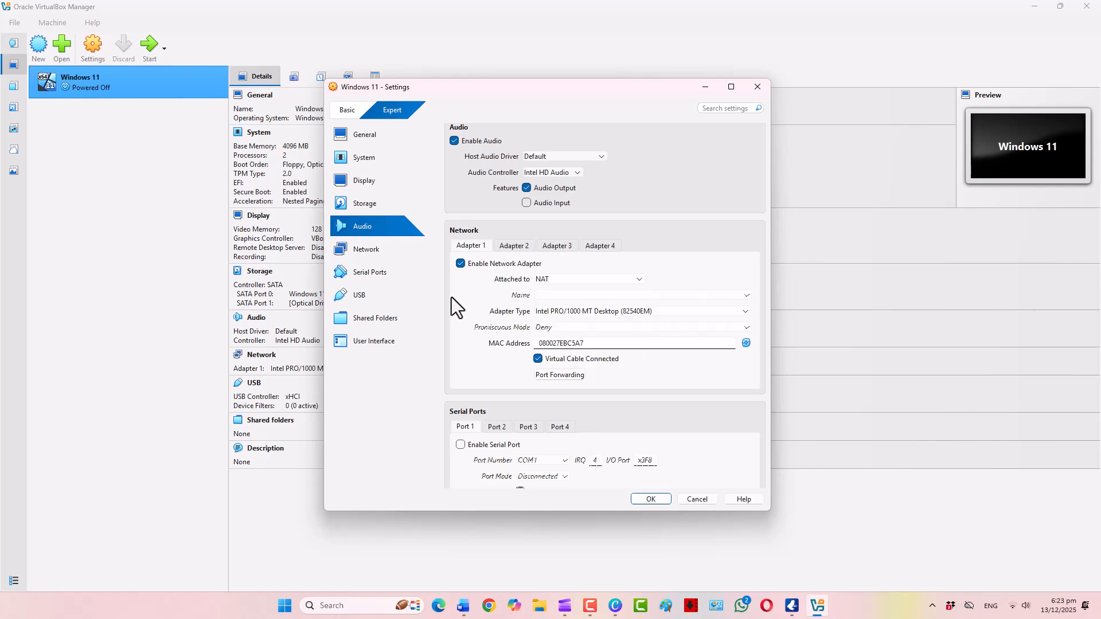
Look over the serial port settings, and switch the USB controller off and back on.
scroll(500, 361, "down", 4)
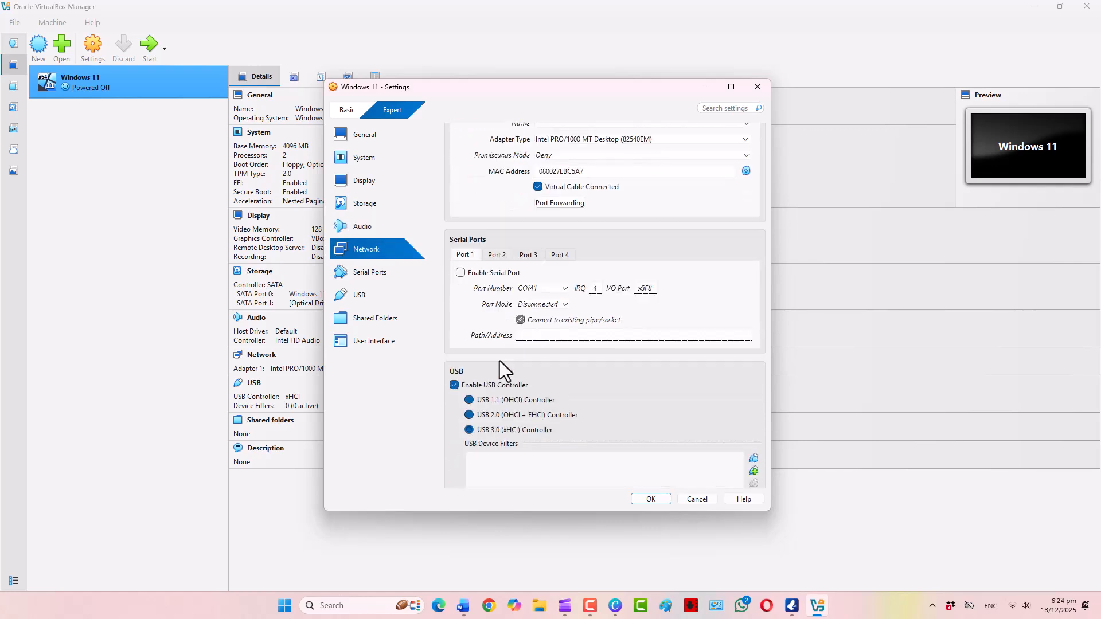
scroll(500, 360, "down", 1)
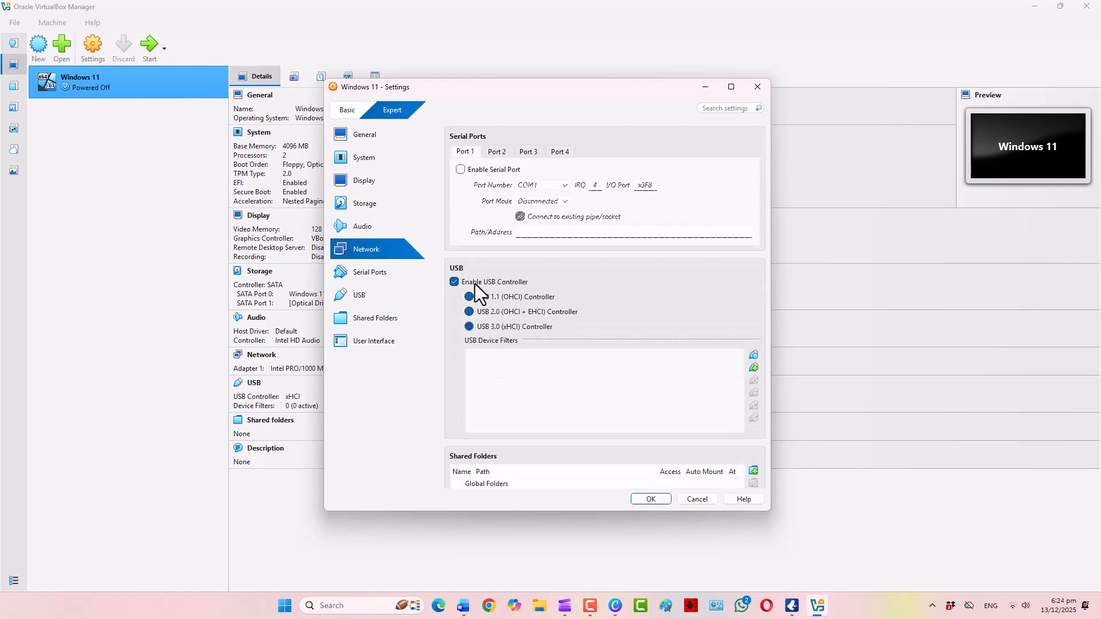
left_click(454, 282)
left_click(454, 283)
View the host devices offered for USB device filters, and add an empty filter and remove it again.
left_click(758, 370)
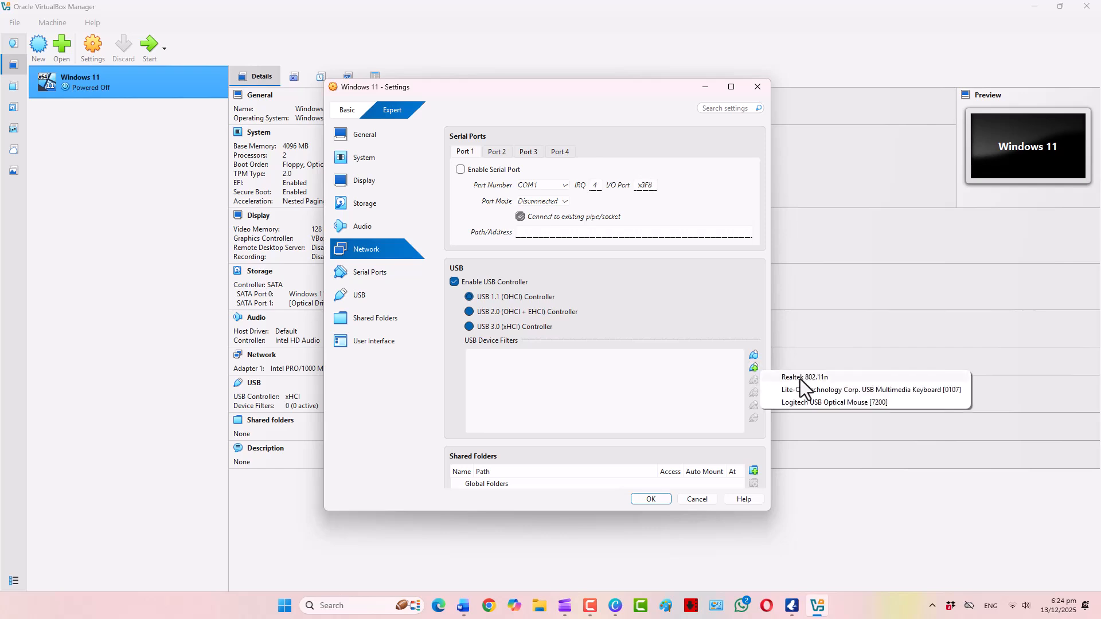
left_click(752, 363)
left_click(753, 358)
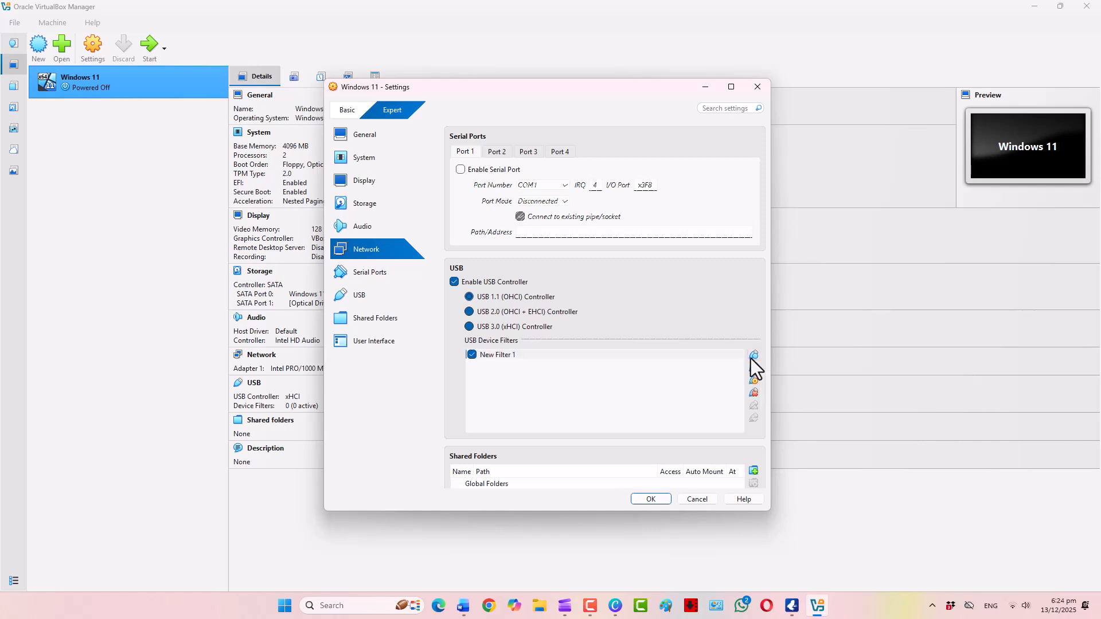
key("Delete")
Add the Pictures folder from the host's user folder as a shared machine folder for the Windows 11 machine.
scroll(508, 425, "down", 4)
scroll(508, 424, "down", 1)
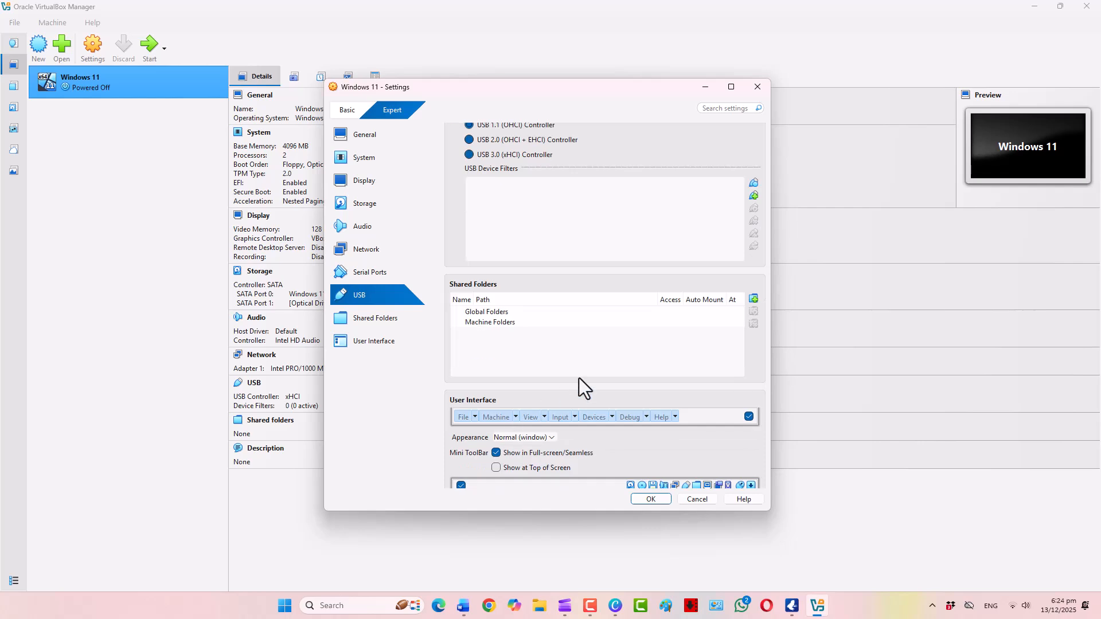
left_click(753, 290)
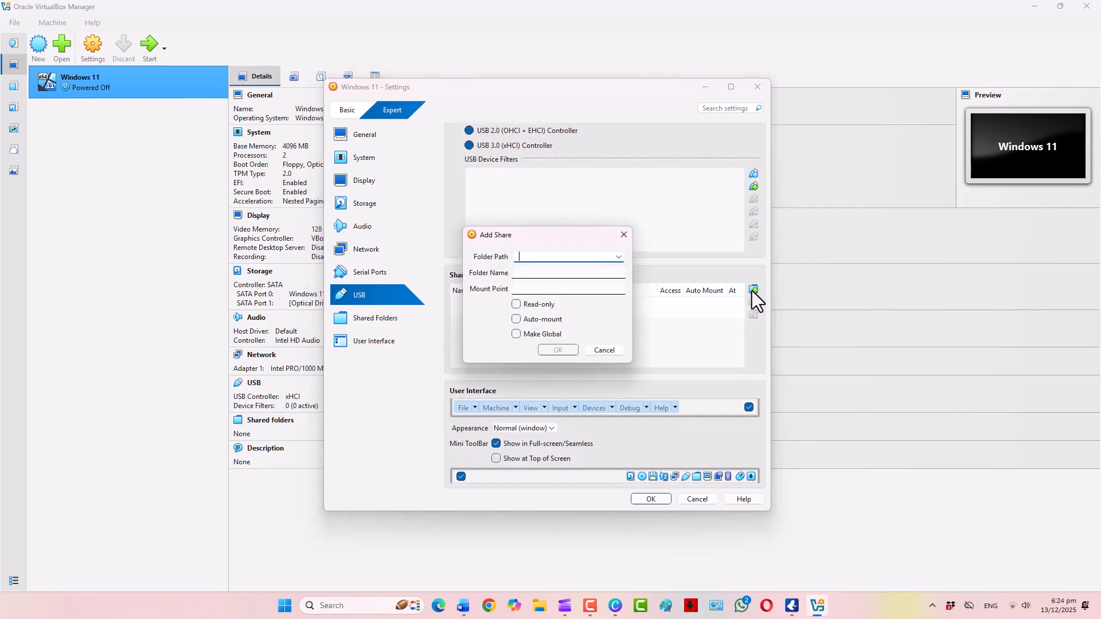
left_click(617, 257)
left_click(555, 281)
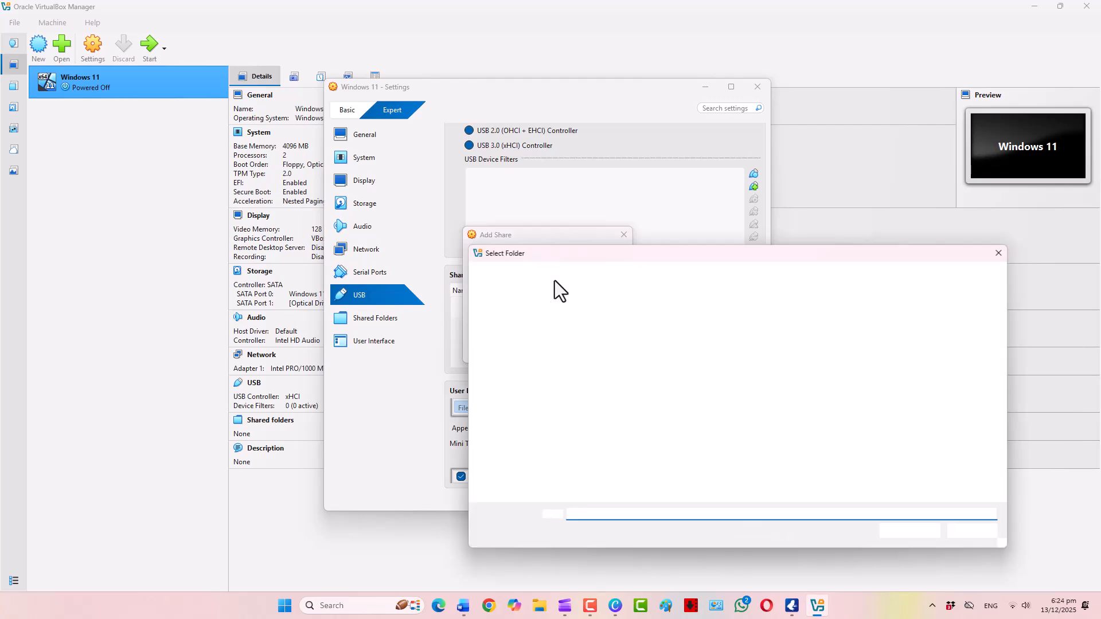
left_click(986, 390)
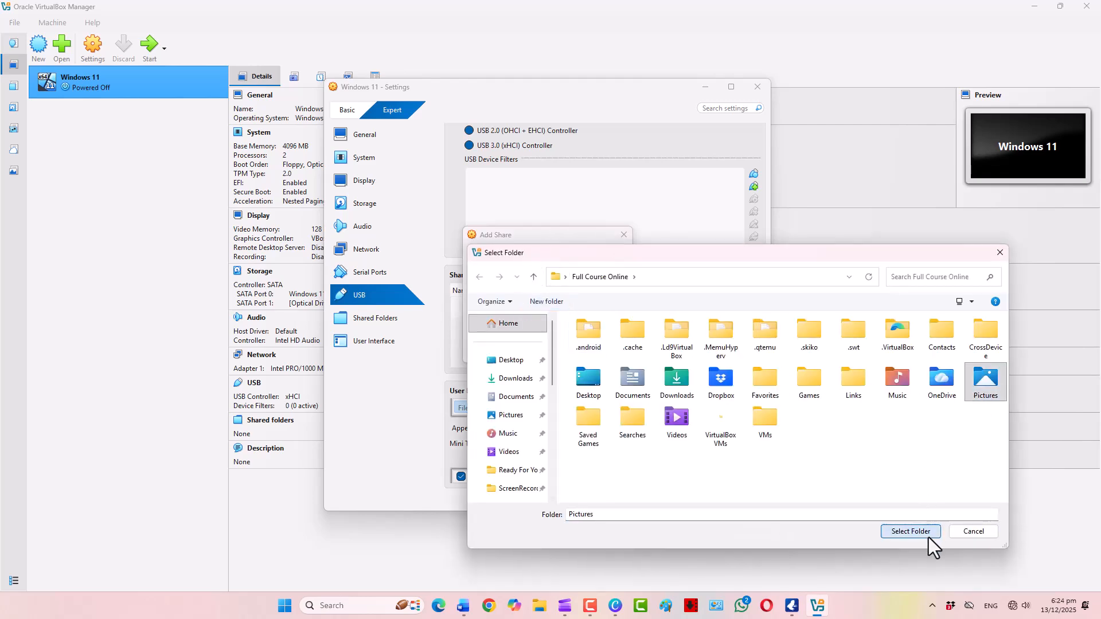
left_click(926, 534)
left_click(565, 347)
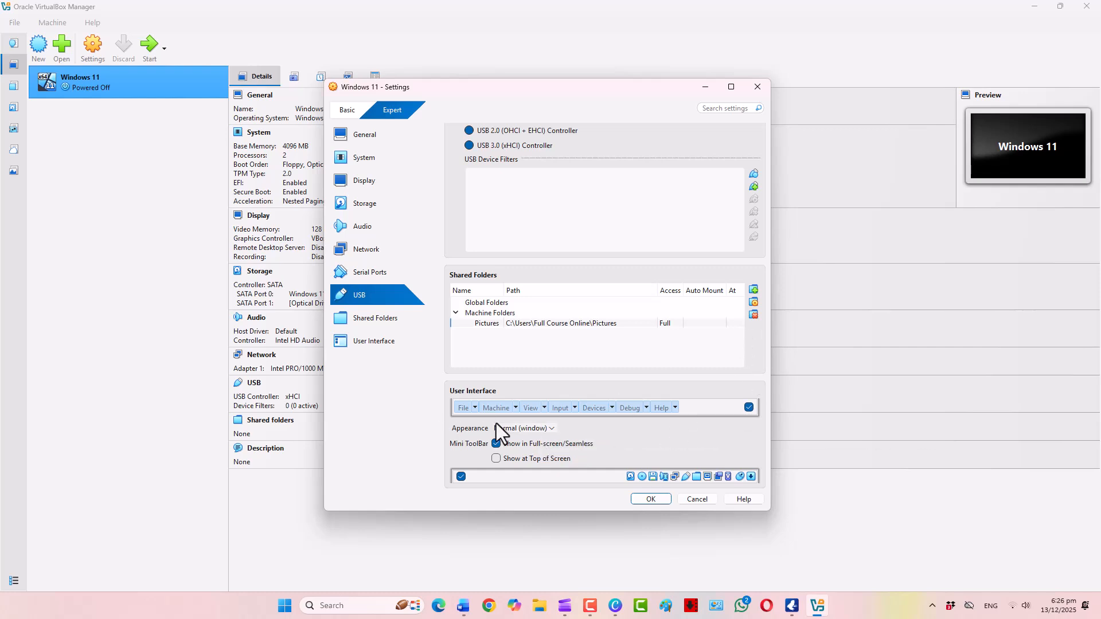
View the user interface appearance modes and set the mini toolbar to show at the top of the screen.
left_click(549, 428)
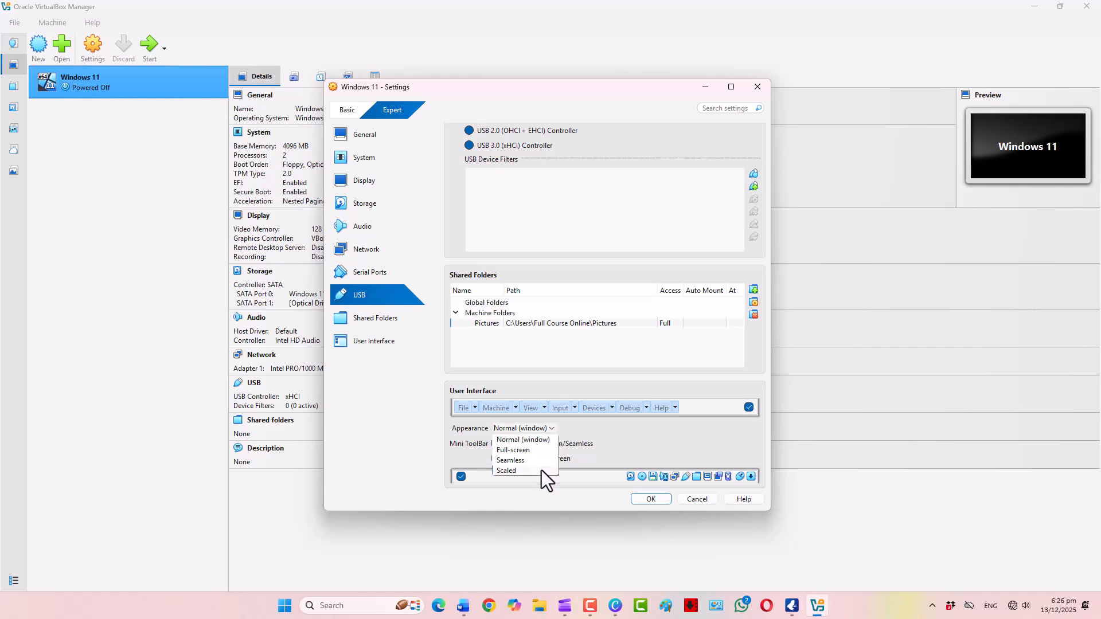
left_click(633, 455)
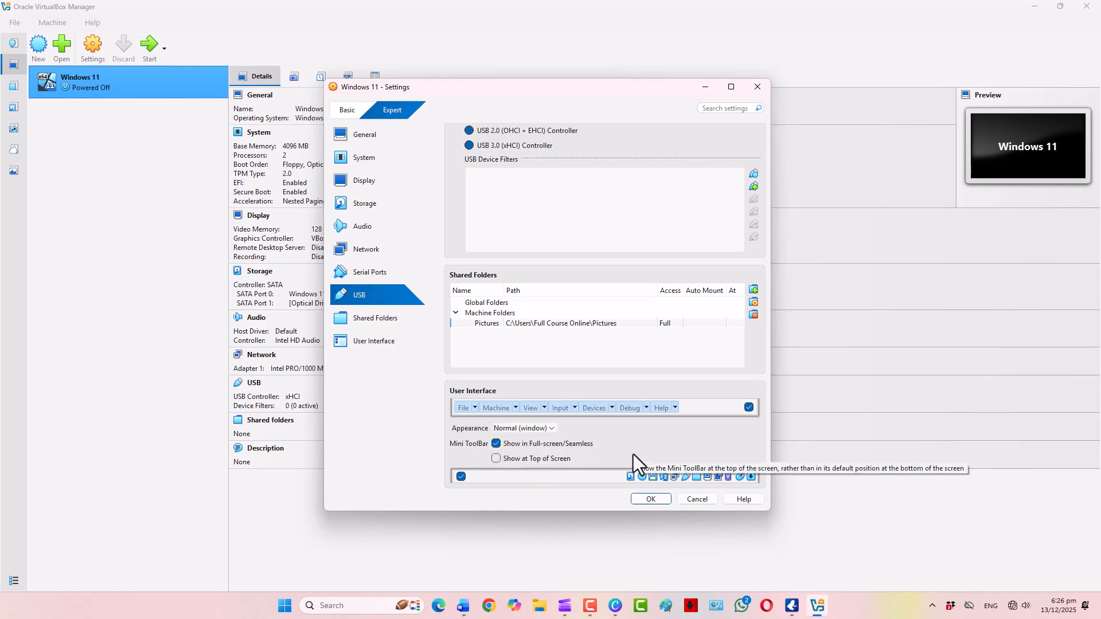
left_click(502, 457)
Save the Windows 11 machine's settings and restore the maximized manager window to its smaller size.
left_click(635, 501)
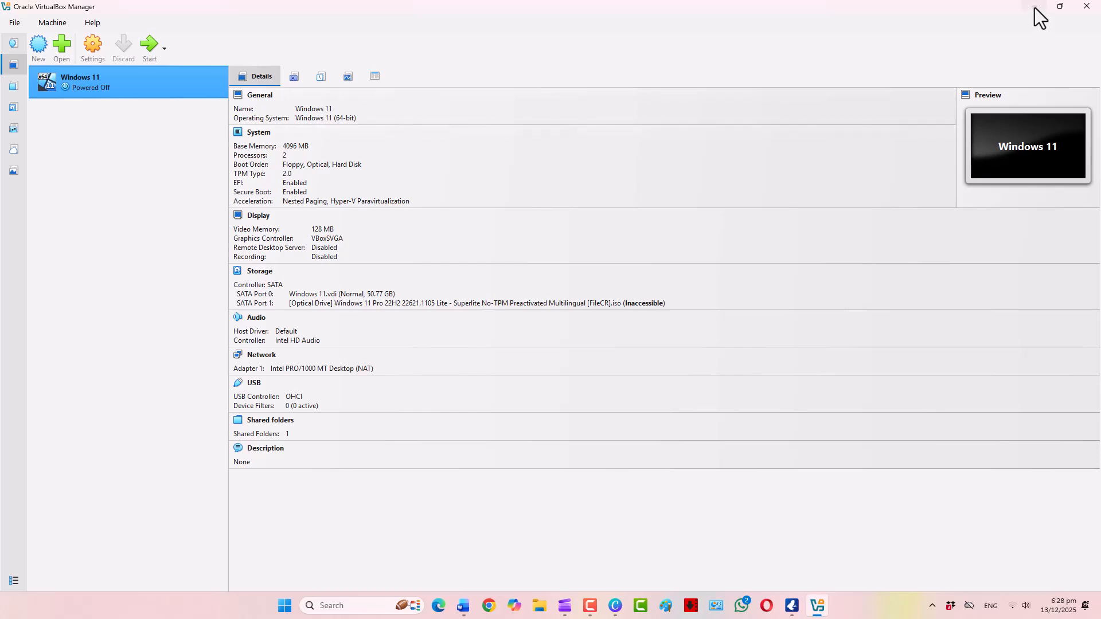
left_click(1061, 6)
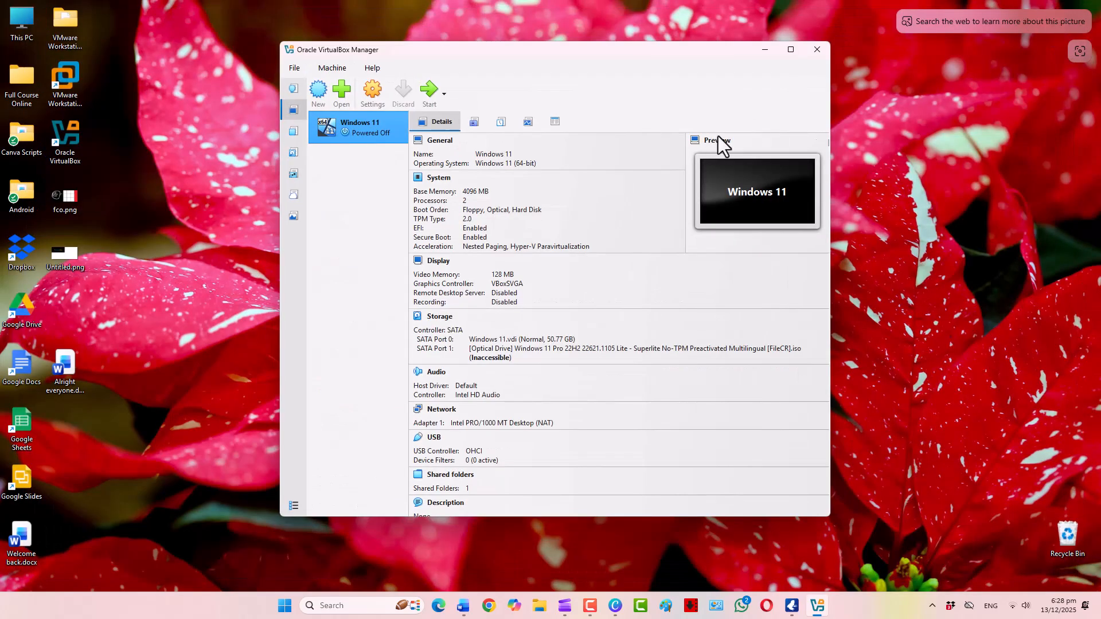